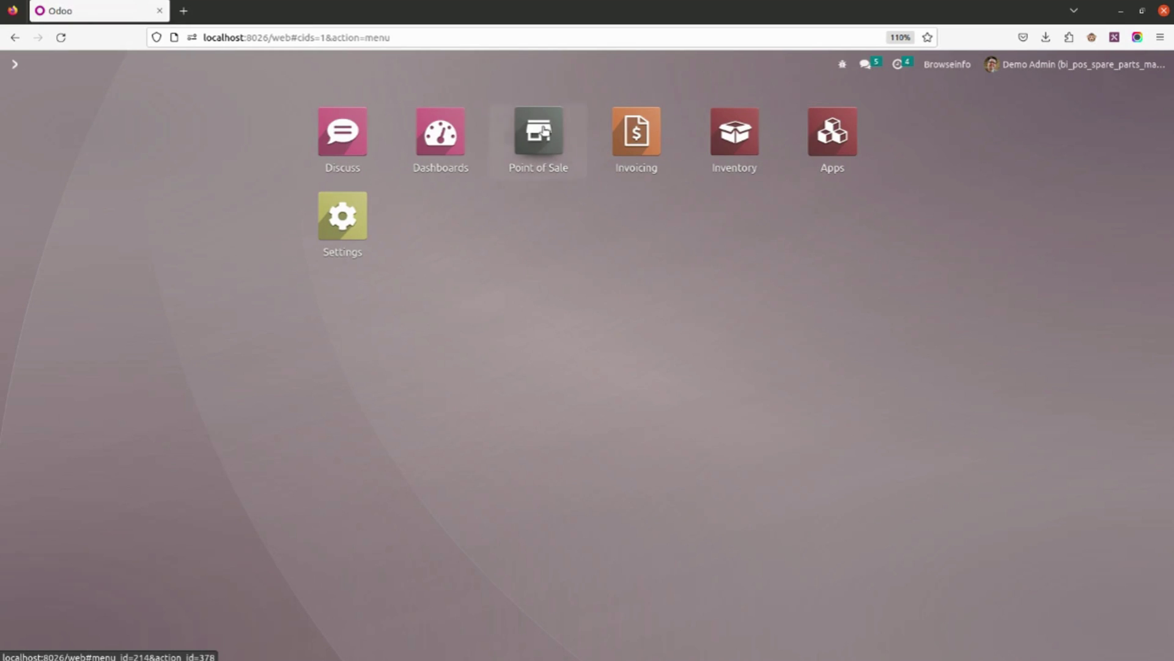
Open the Point of Sale settings and examine the Spare Parts Selling and Spare Parts Information options
click(545, 131)
click(404, 73)
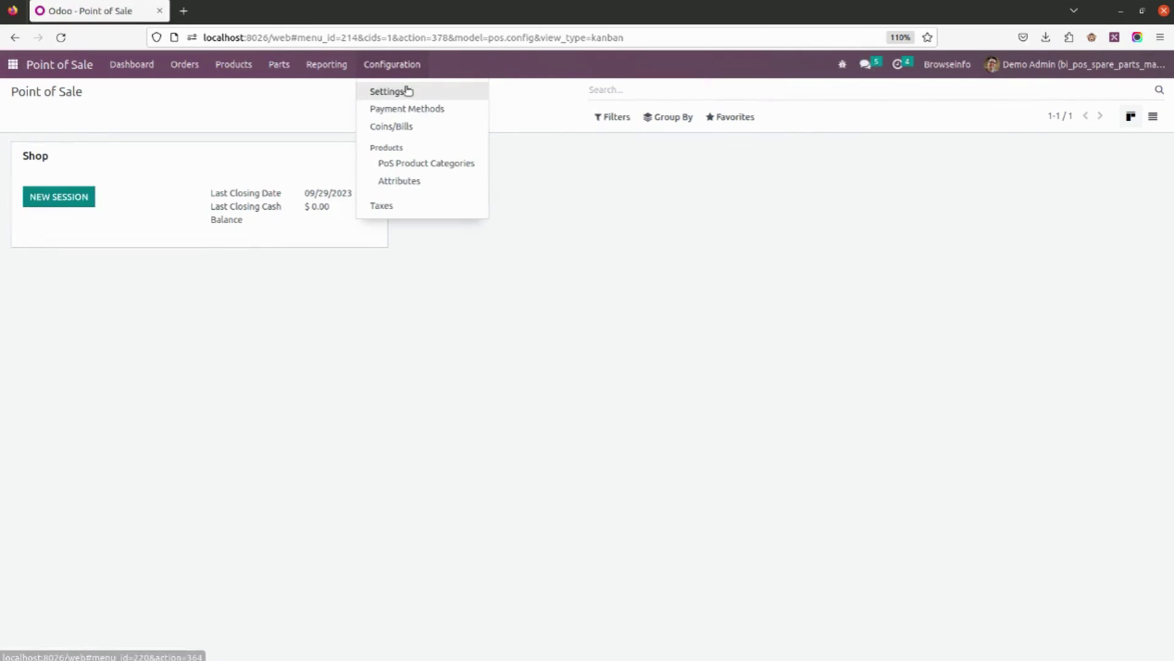
click(407, 93)
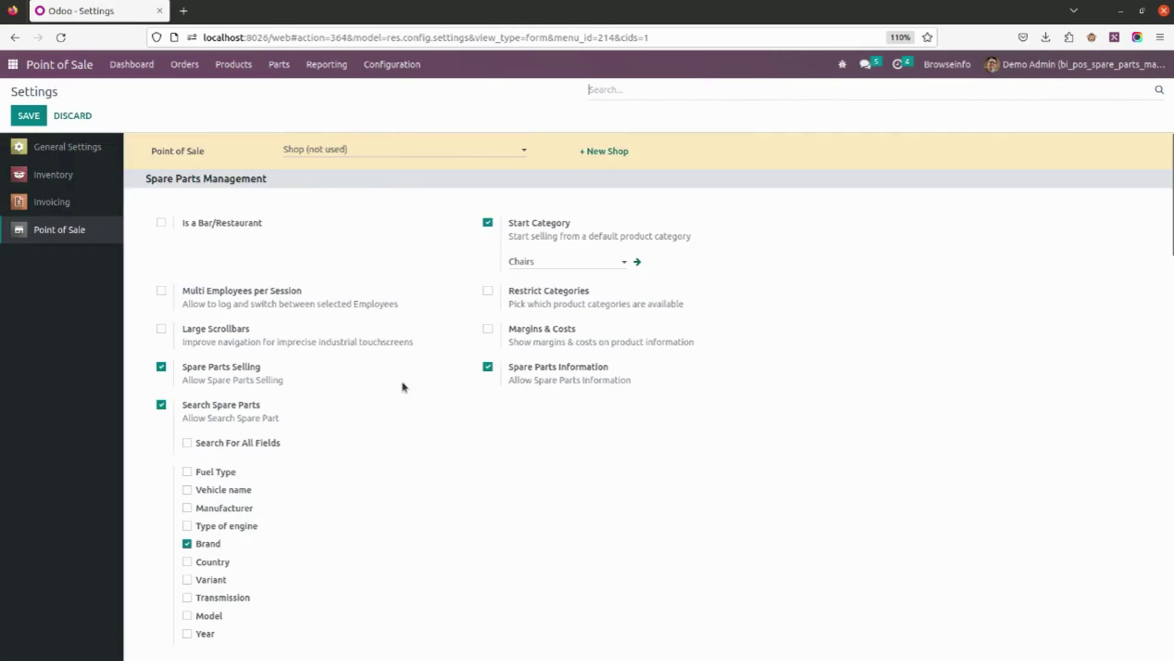
scroll(402, 385, down, 3)
scroll(402, 385, up, 1)
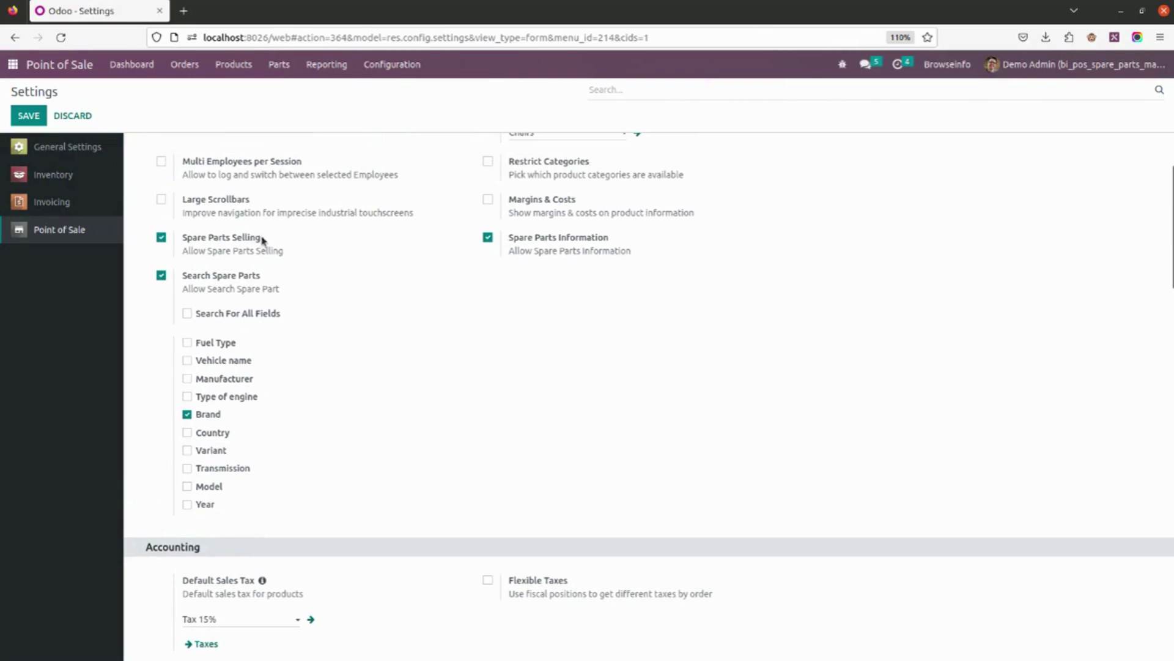
triple_click(205, 234)
click(284, 244)
drag(524, 238, 617, 249)
click(637, 255)
Enable Search For All Fields under the Search Spare Parts option and save the Point of Sale settings
click(187, 313)
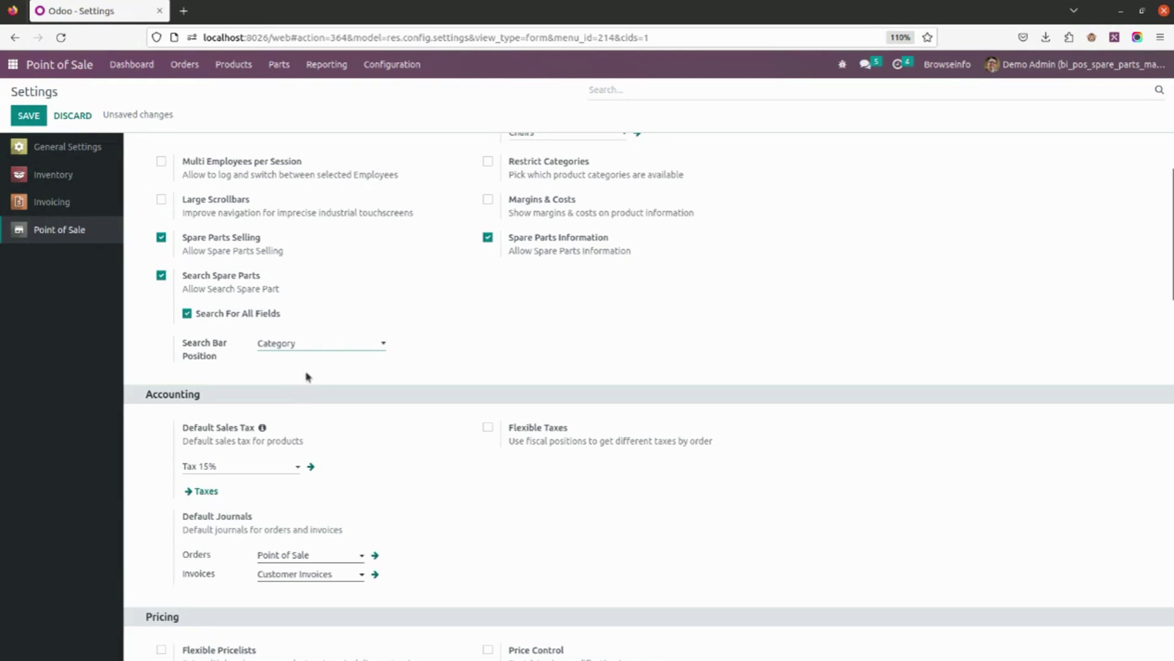
click(188, 315)
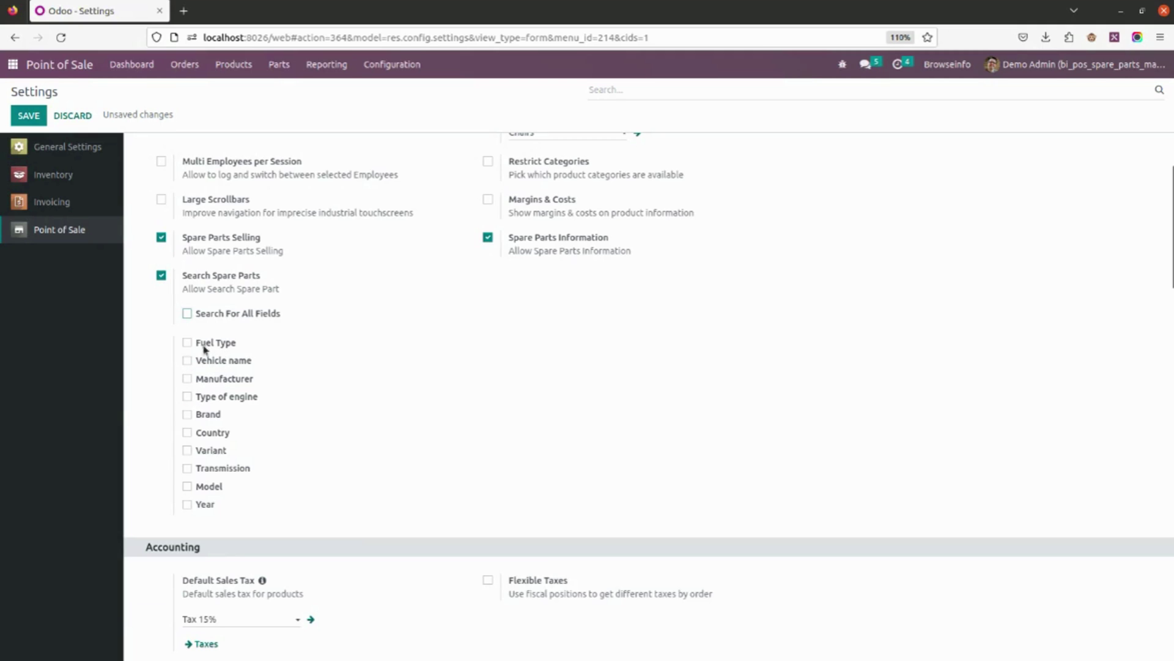
click(187, 314)
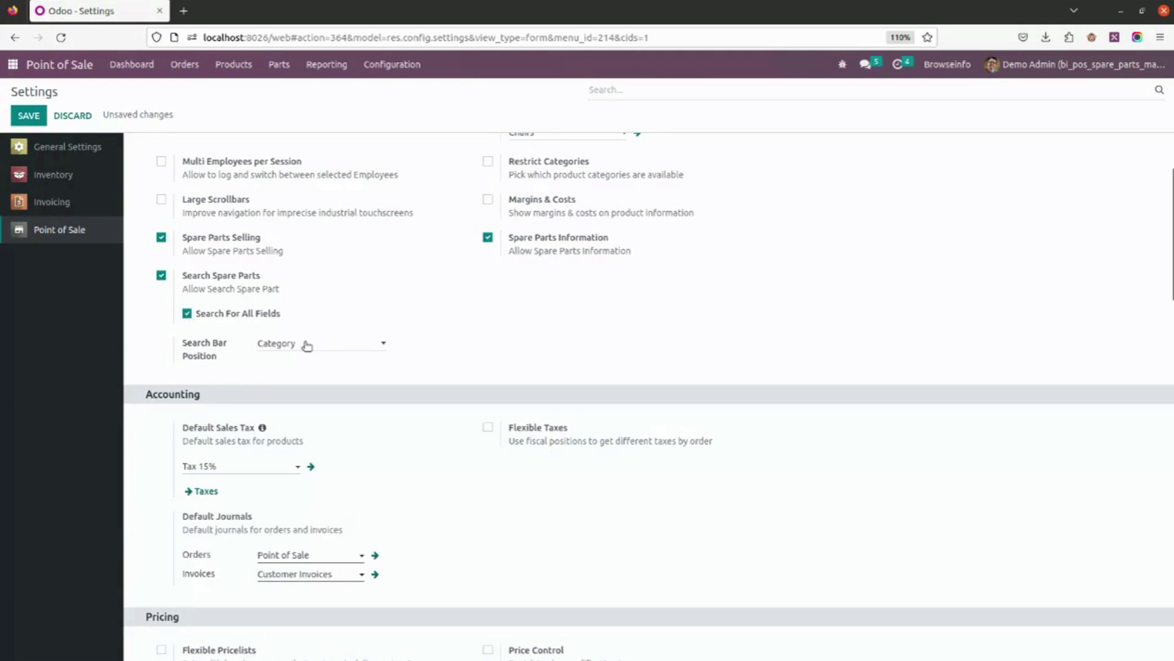
click(33, 116)
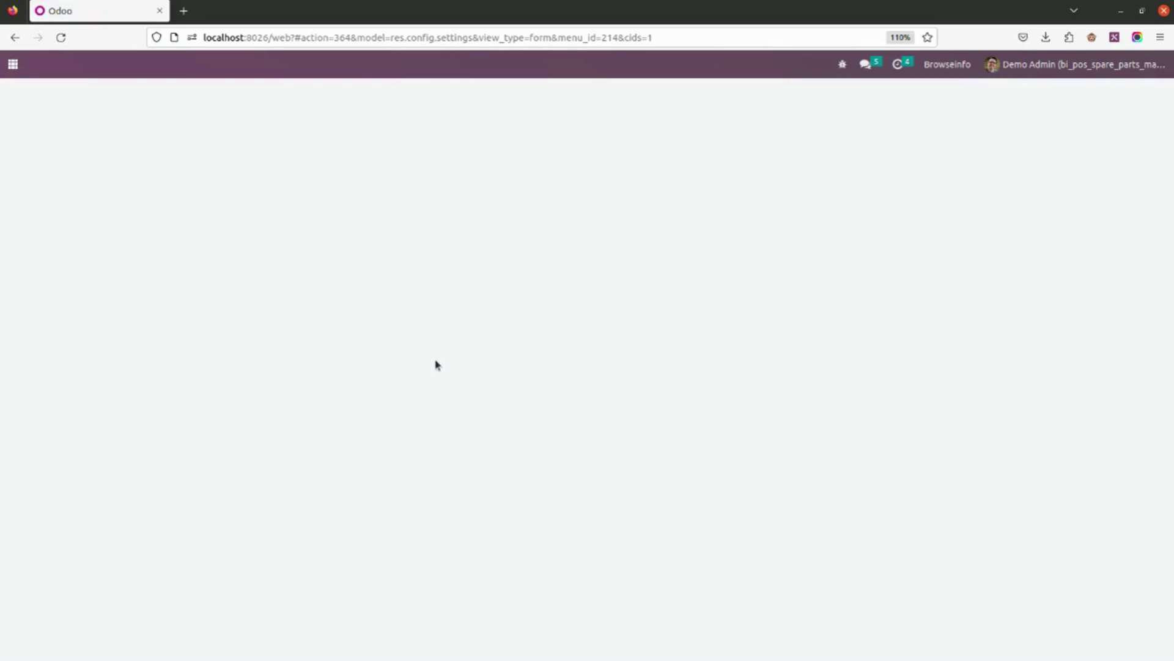
scroll(409, 361, down, 5)
scroll(409, 361, up, 5)
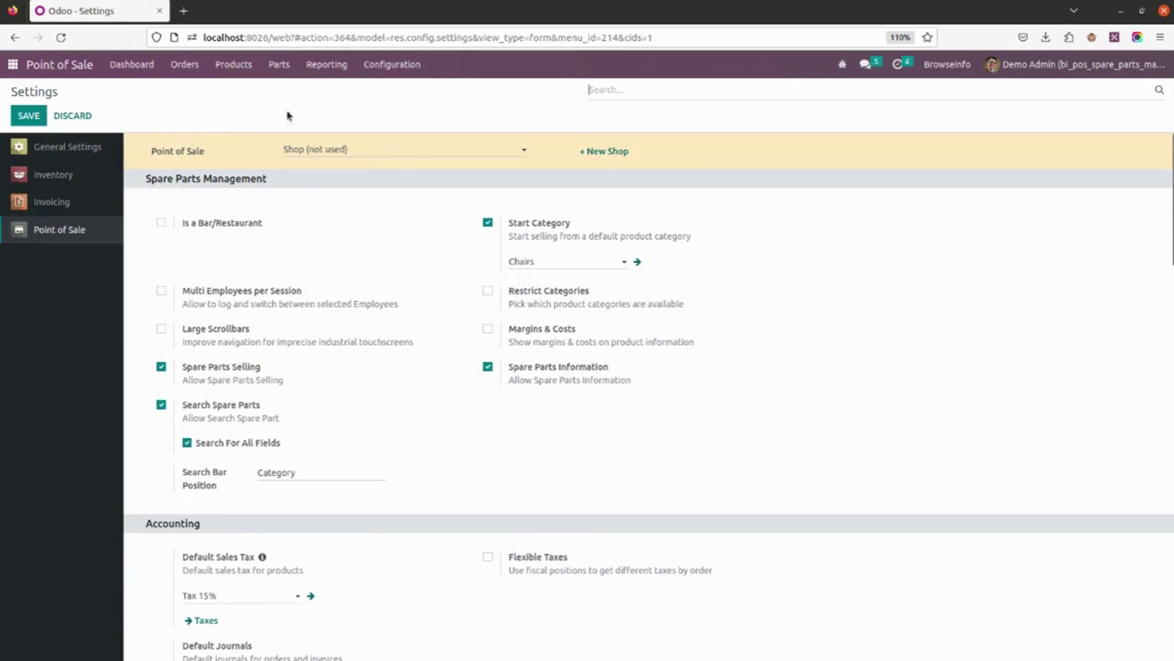
View the list of vehicles and the list of manufacturing countries for spare parts
click(278, 64)
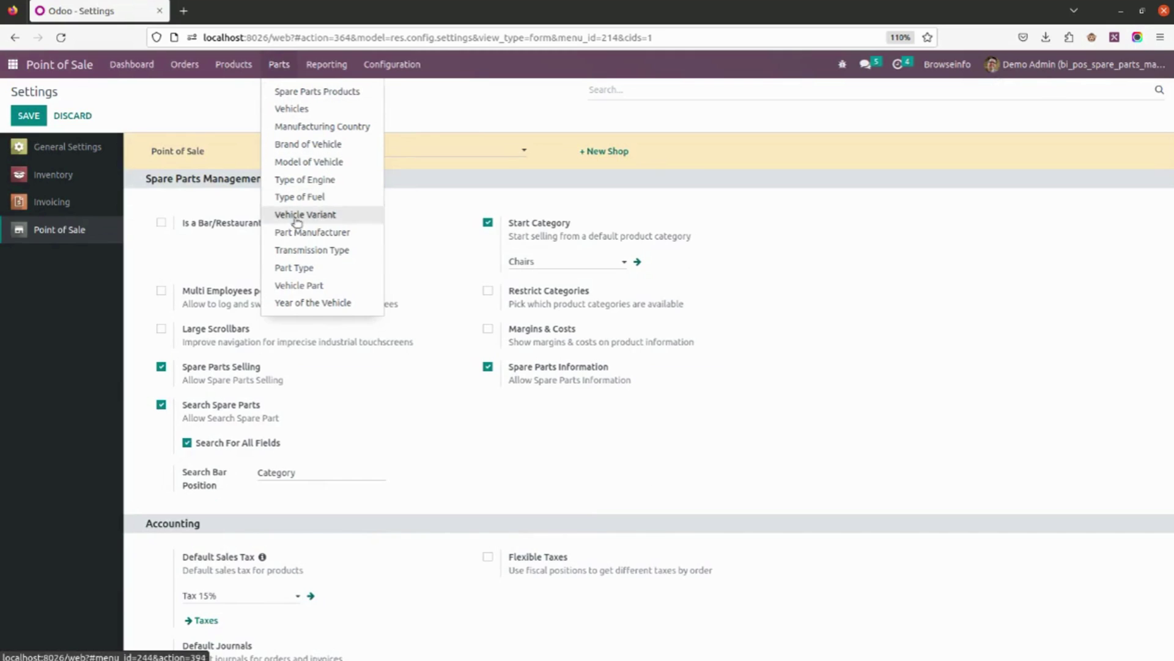
click(312, 110)
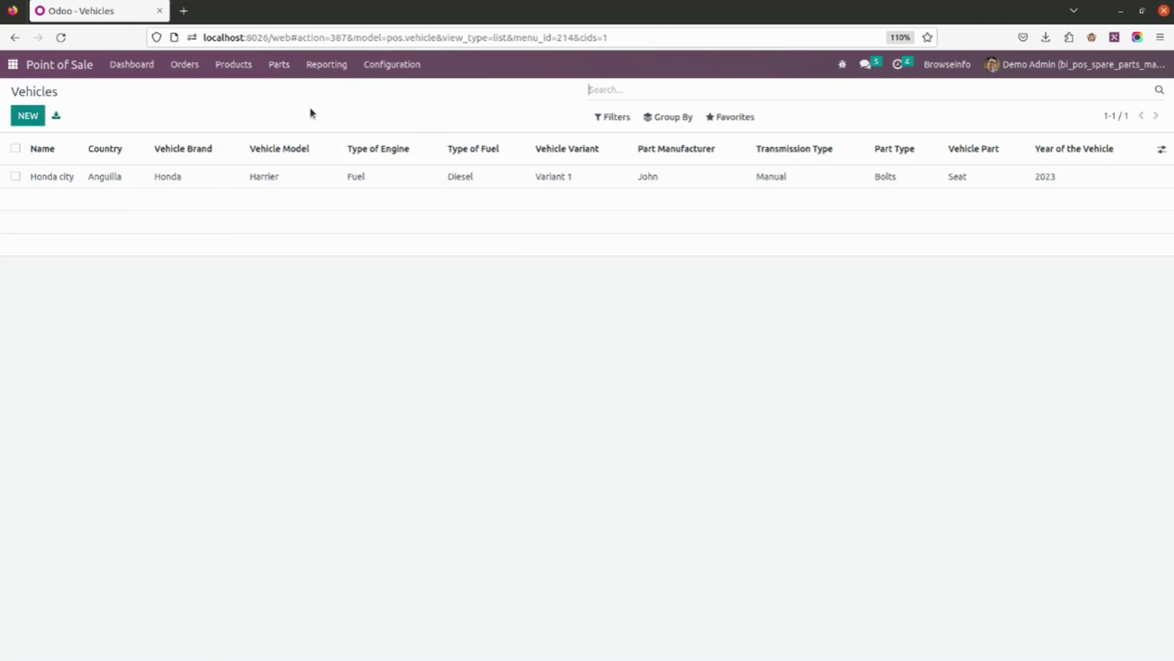
click(285, 69)
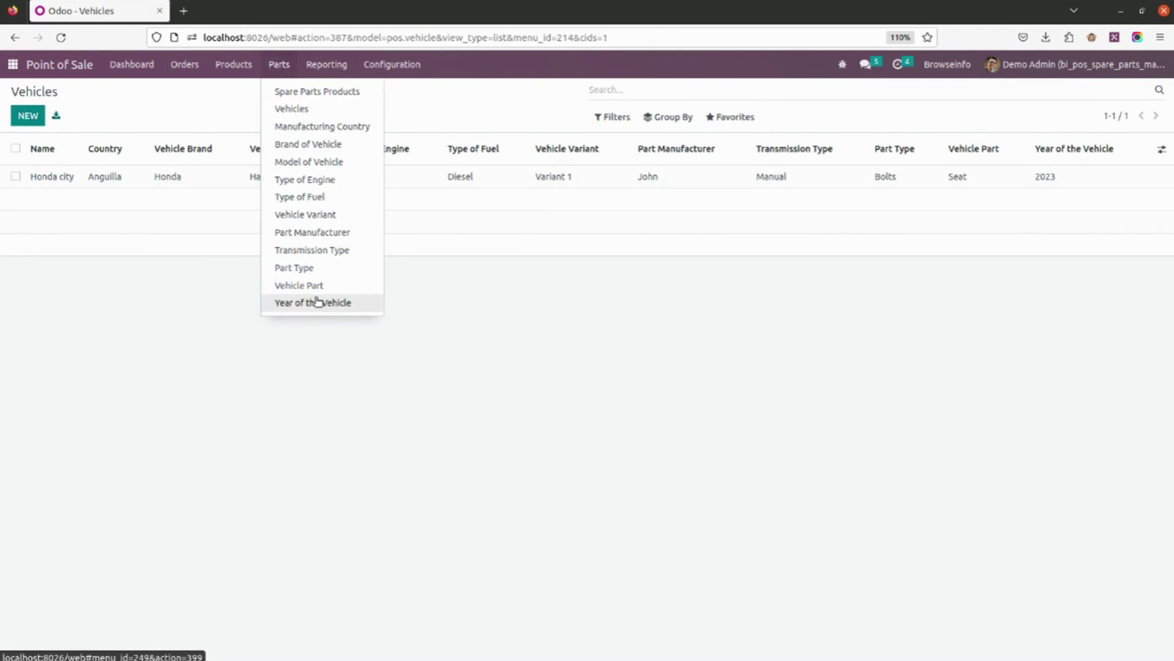
click(321, 126)
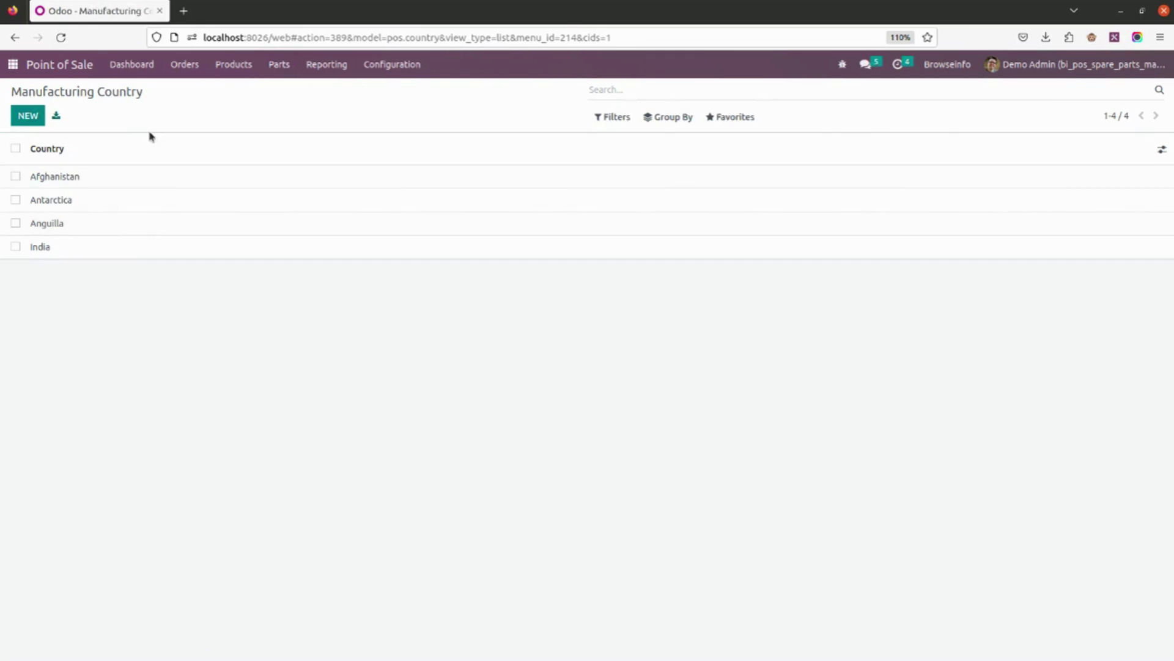
click(28, 118)
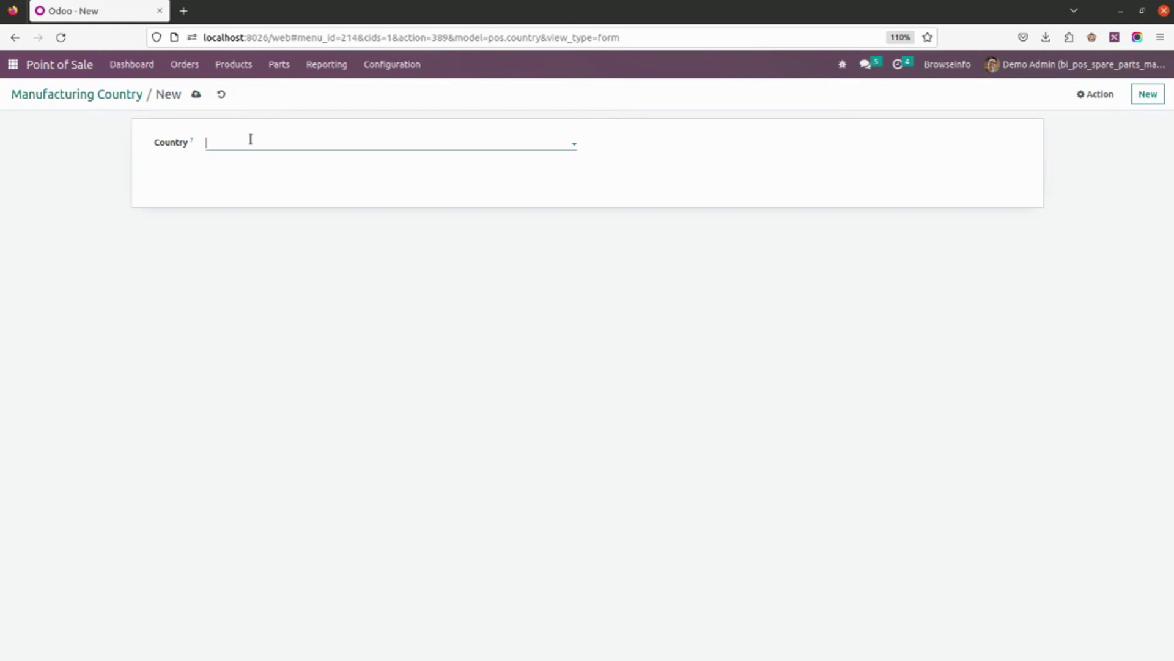
click(253, 145)
click(221, 95)
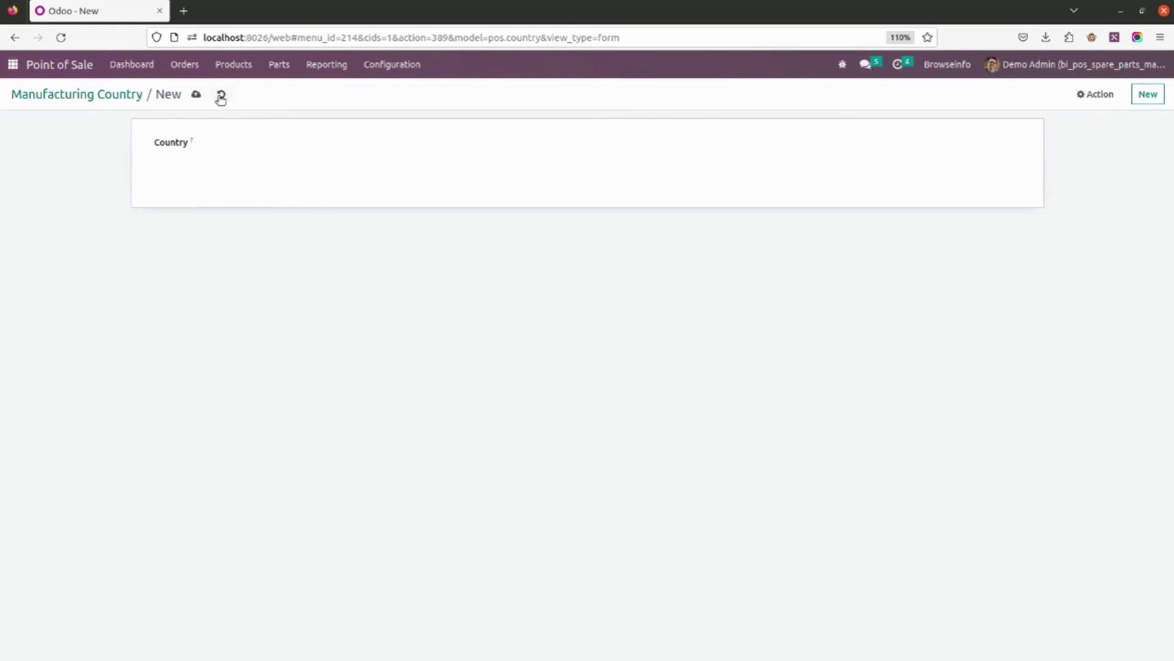
View the Brand of Vehicle list and the Model of Vehicle list
click(285, 68)
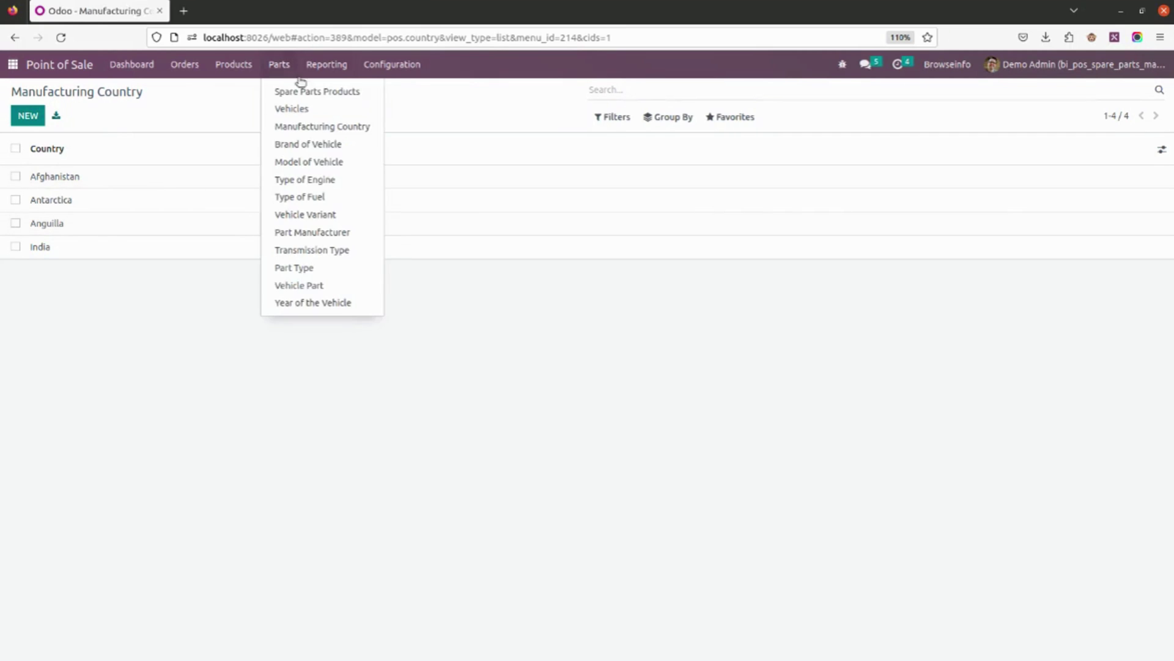
click(303, 147)
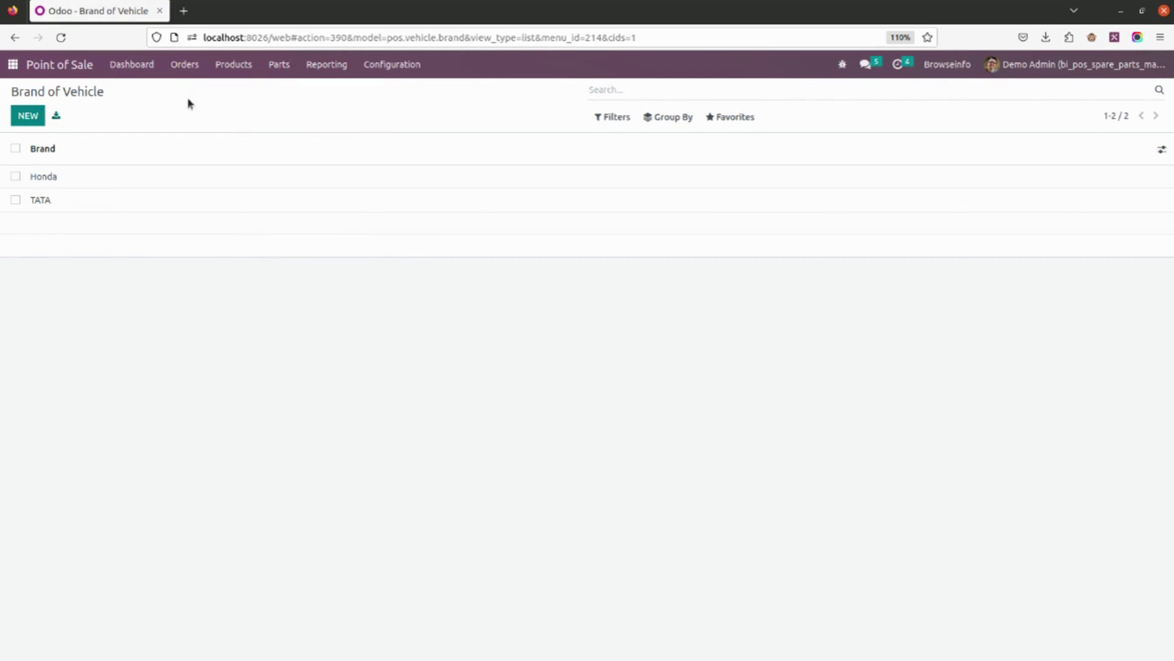
click(281, 66)
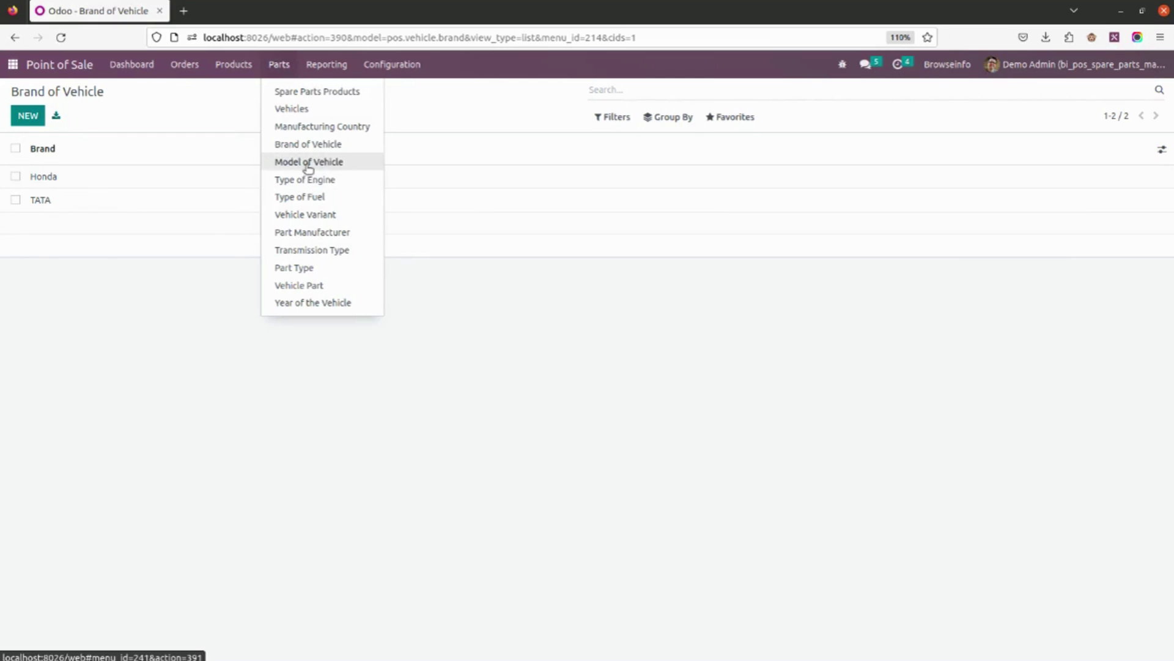
click(306, 161)
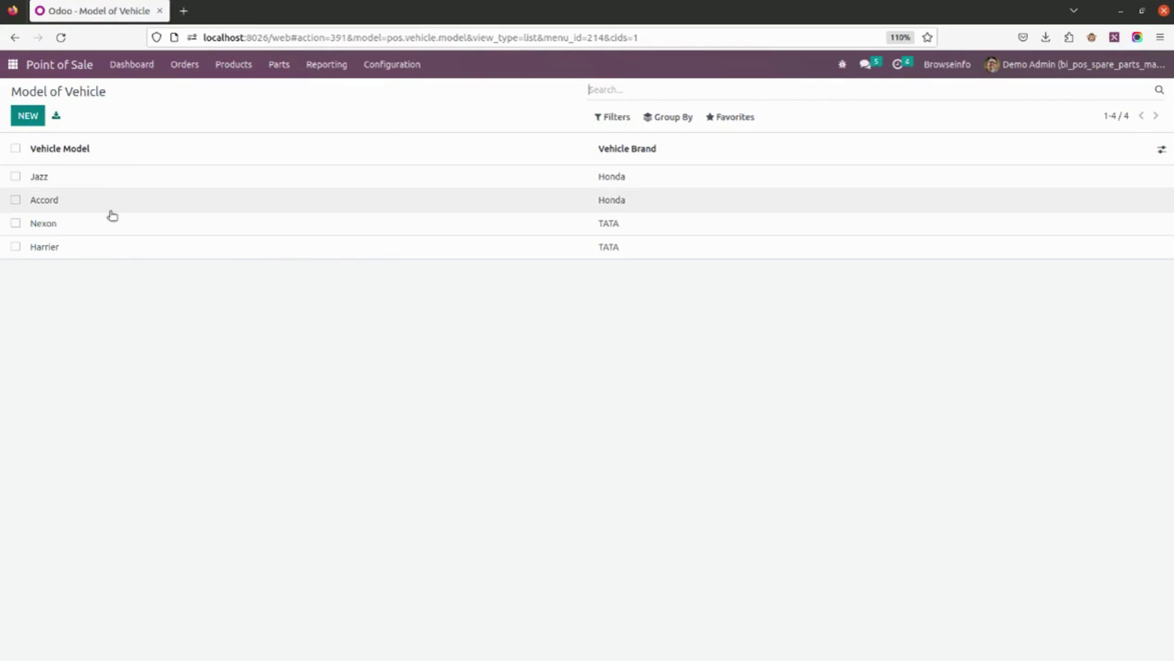
View the Type of Engine list and the Type of Fuel list
click(294, 72)
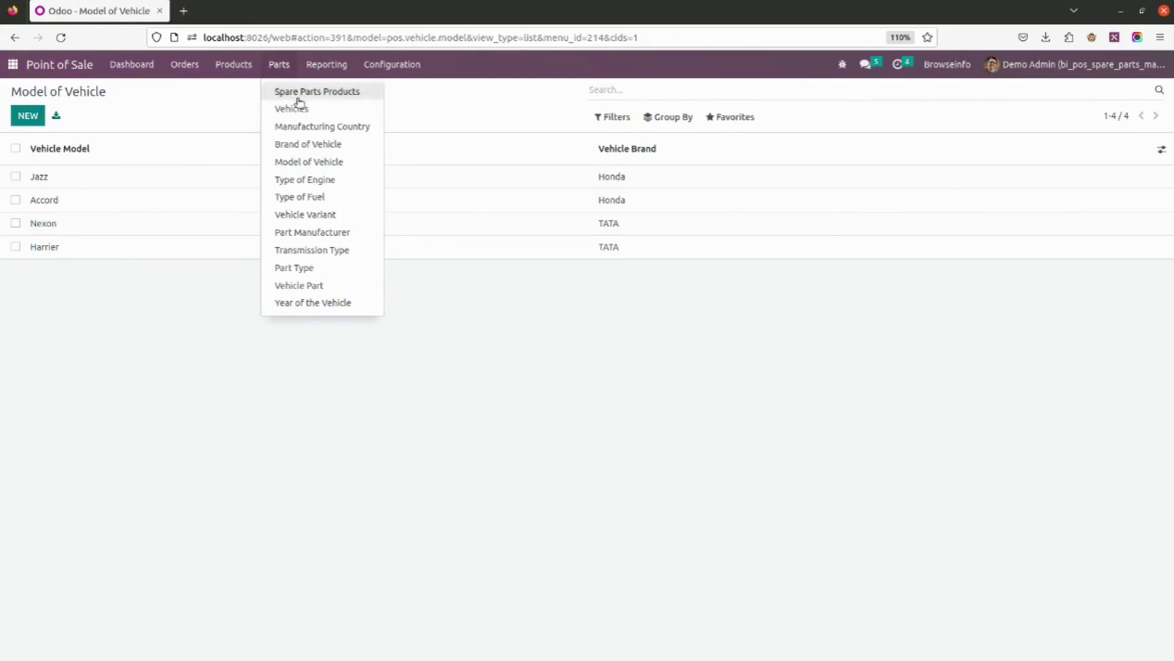
click(302, 179)
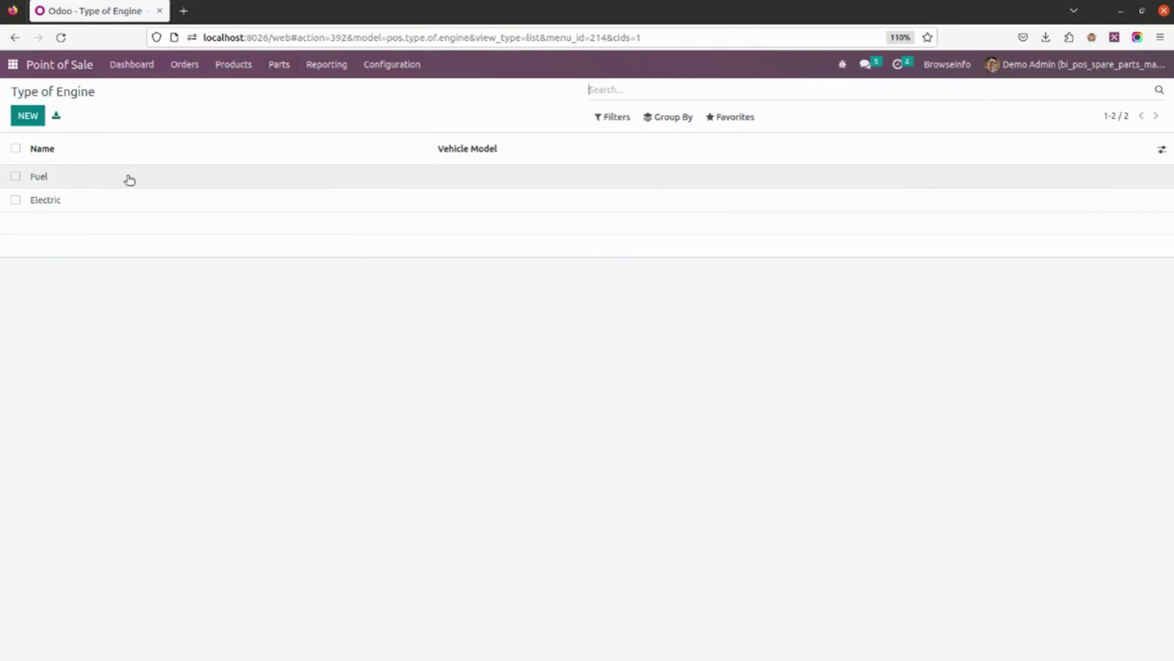
click(284, 67)
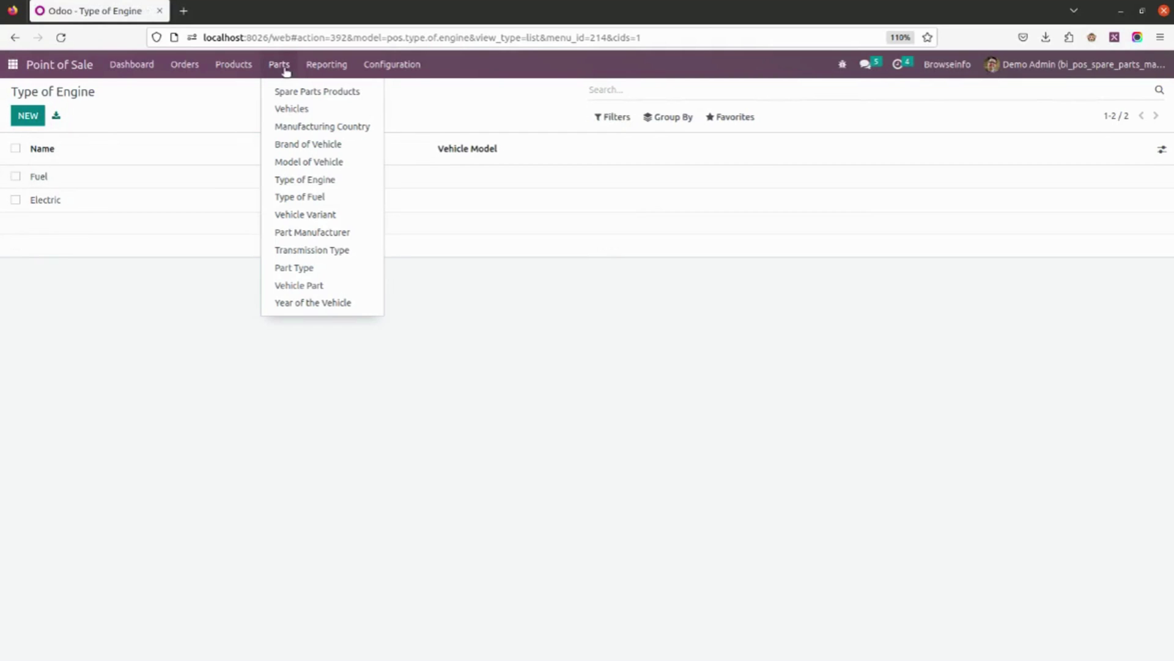
click(296, 197)
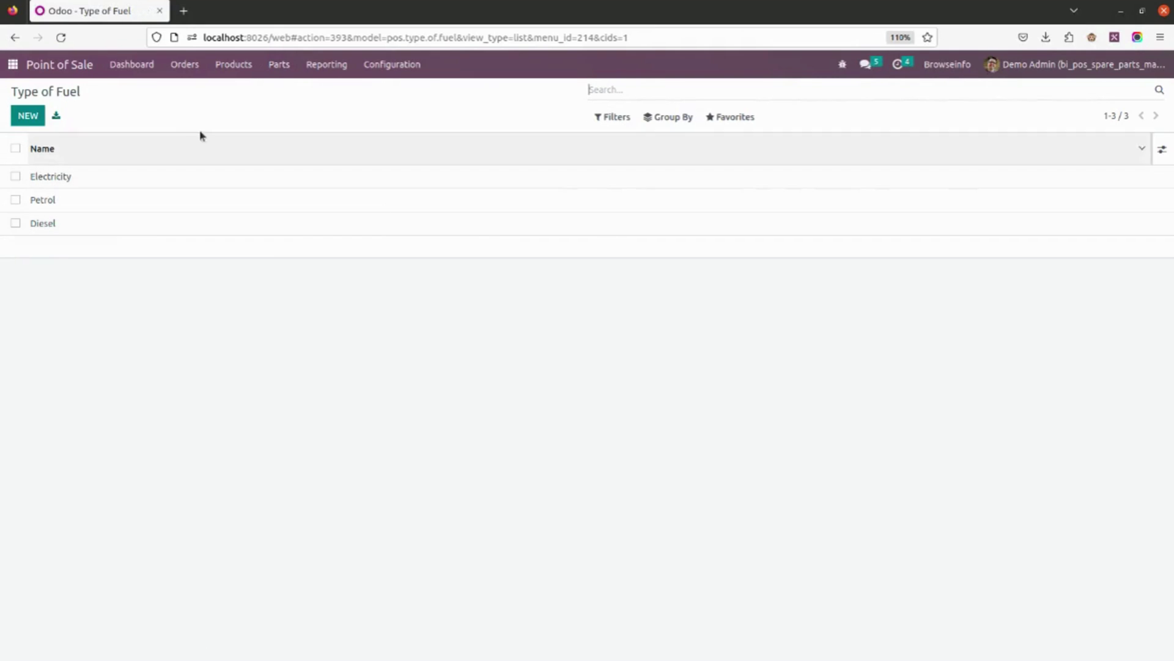
View the Vehicle Variant list and the Part Manufacturer list
click(281, 67)
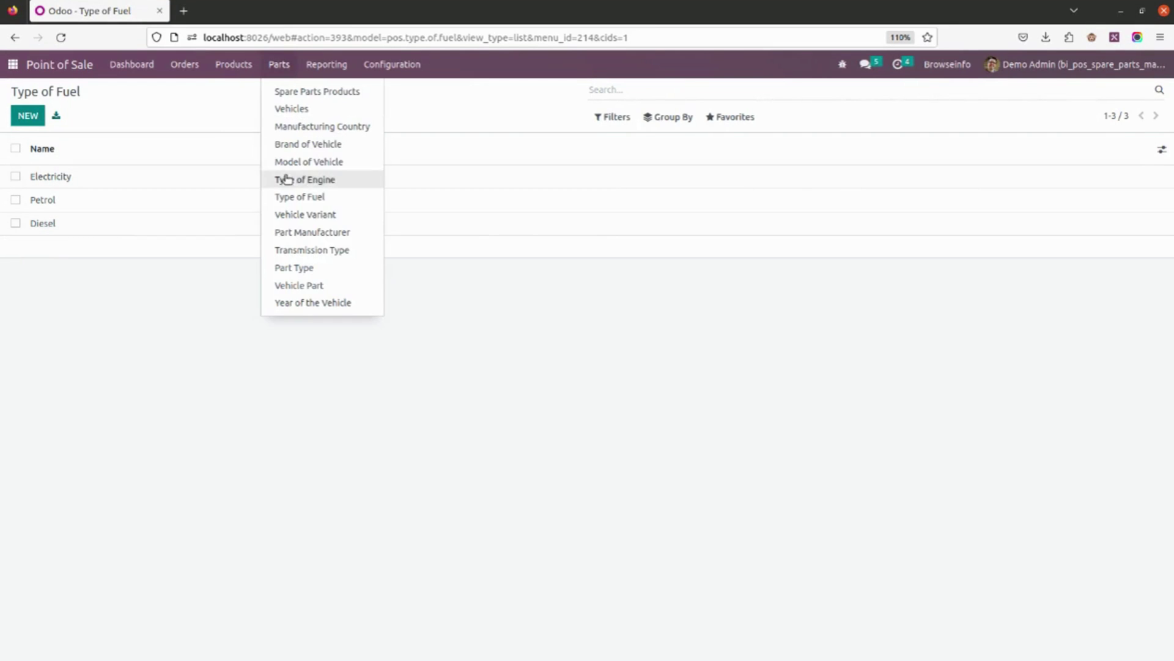
click(293, 214)
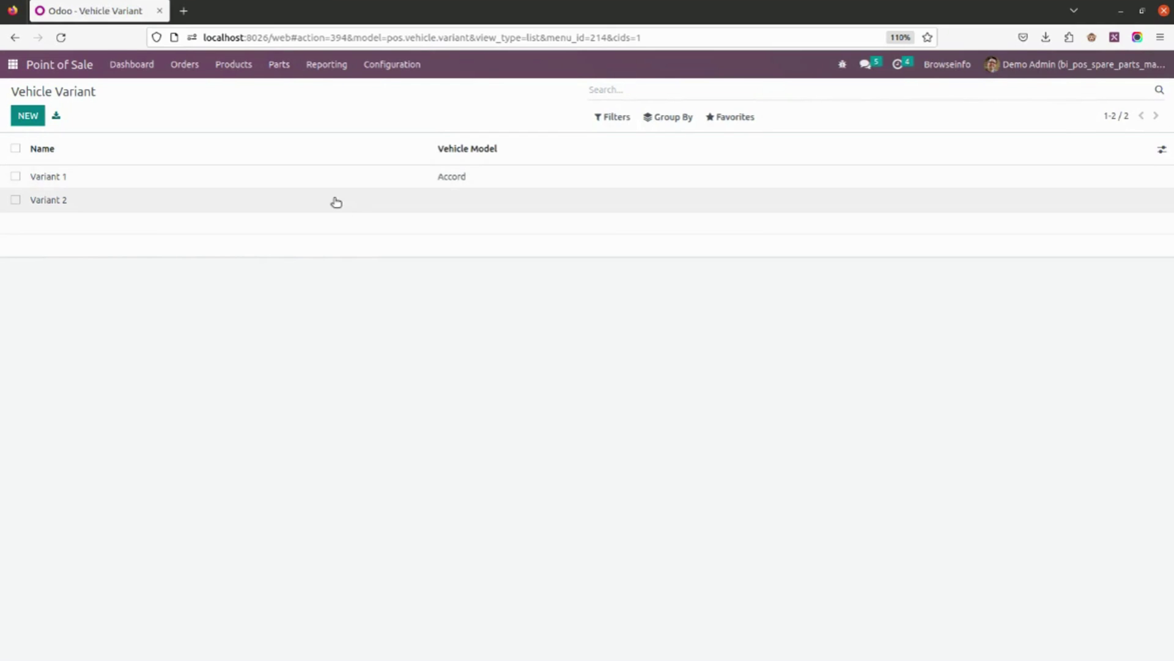
click(276, 66)
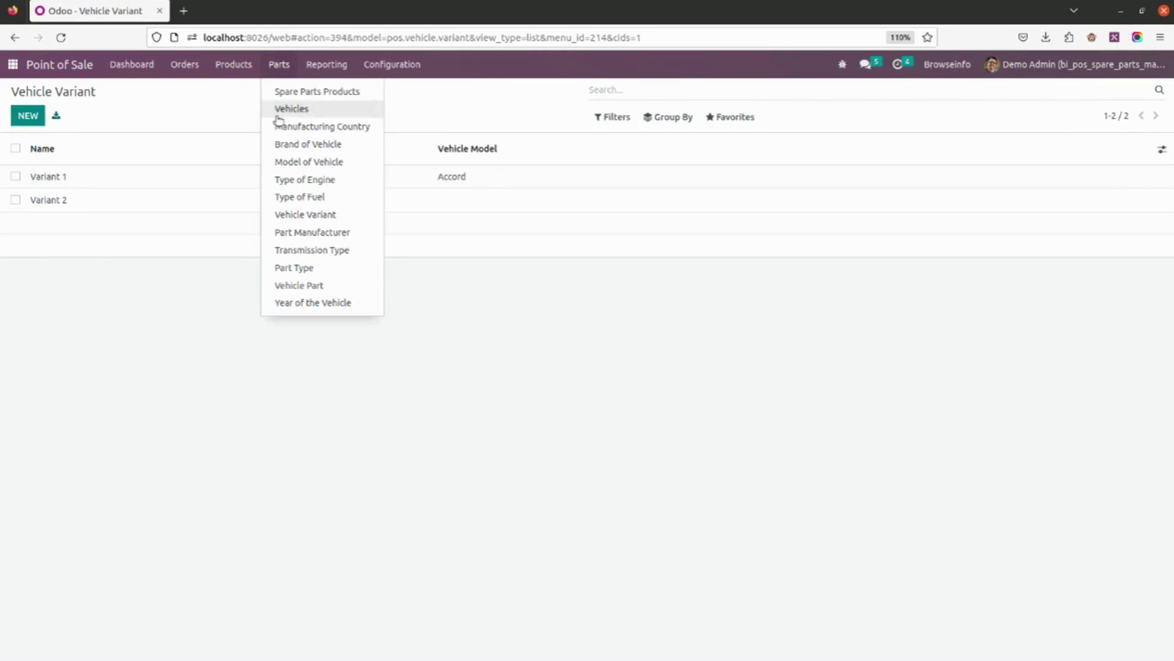
click(298, 233)
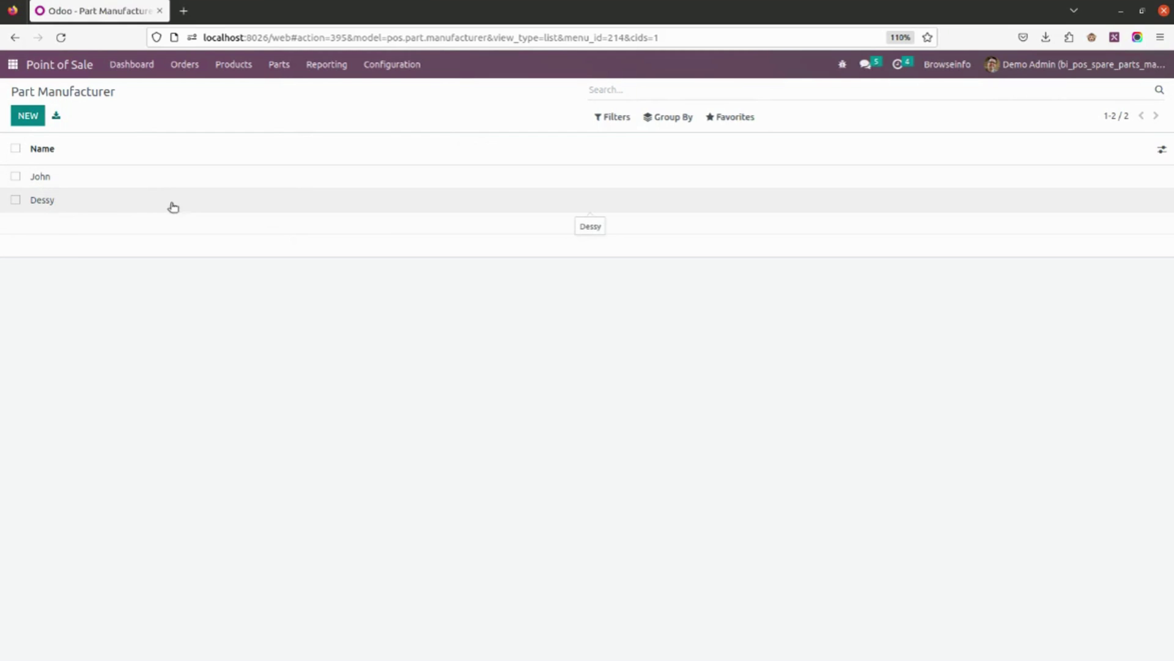
View the Transmission Type list and the Part Type list
click(280, 64)
click(302, 251)
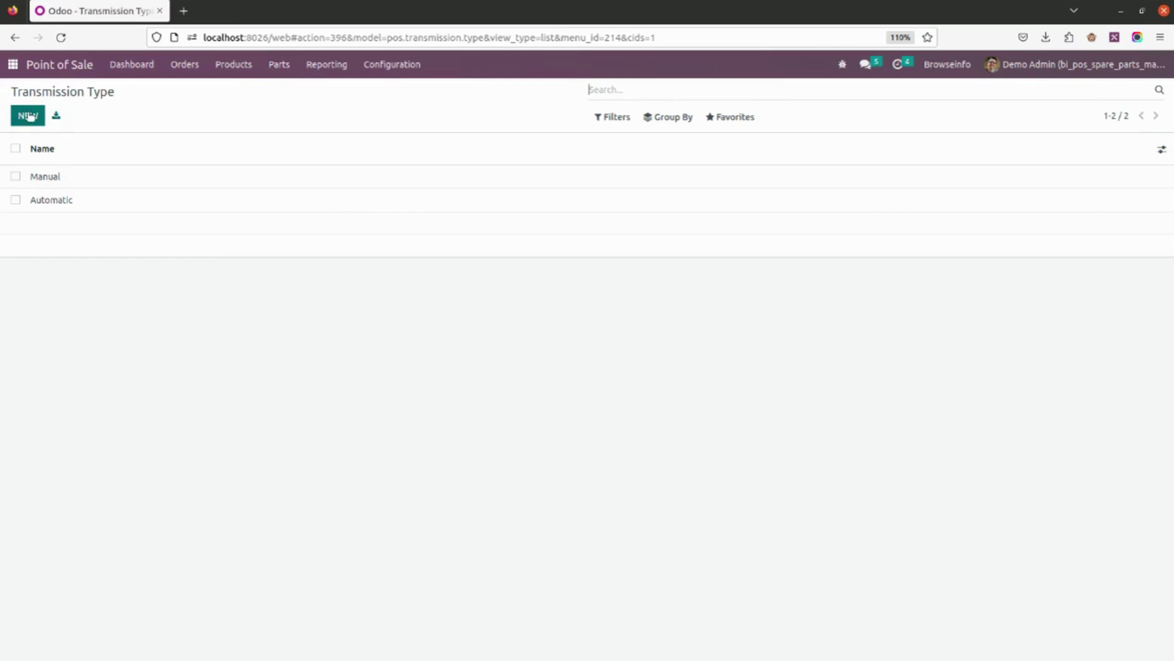
click(281, 65)
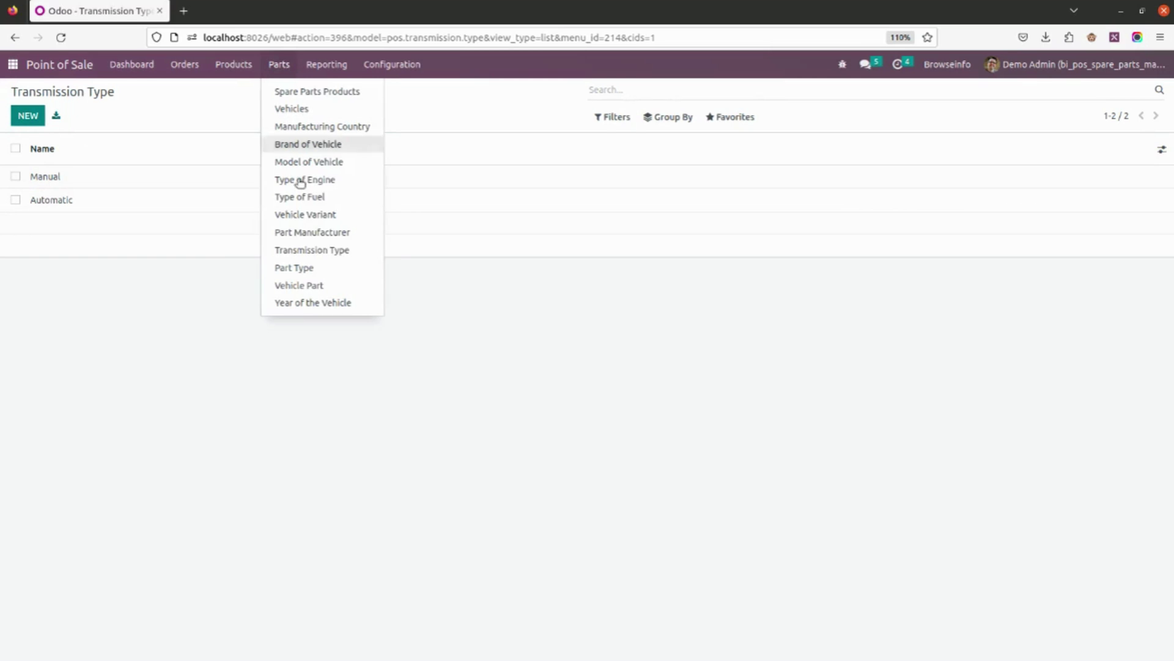
click(320, 269)
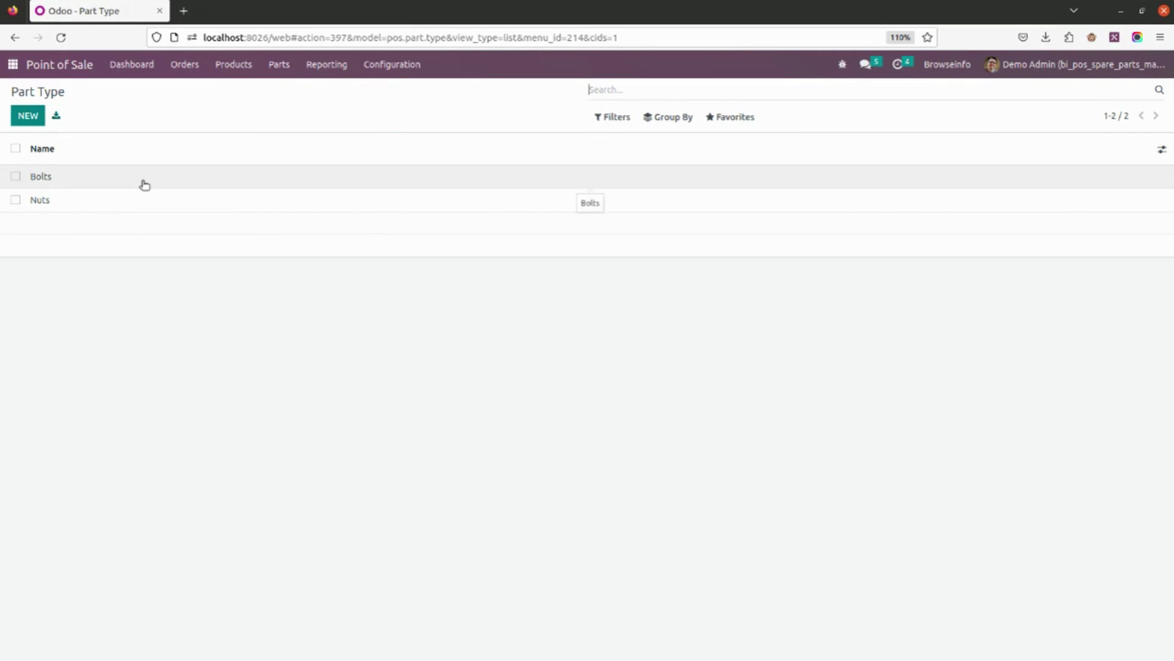
Correct the first vehicle part's name to "Rearview mirror", save the record and return to the Vehicle Part list
click(278, 66)
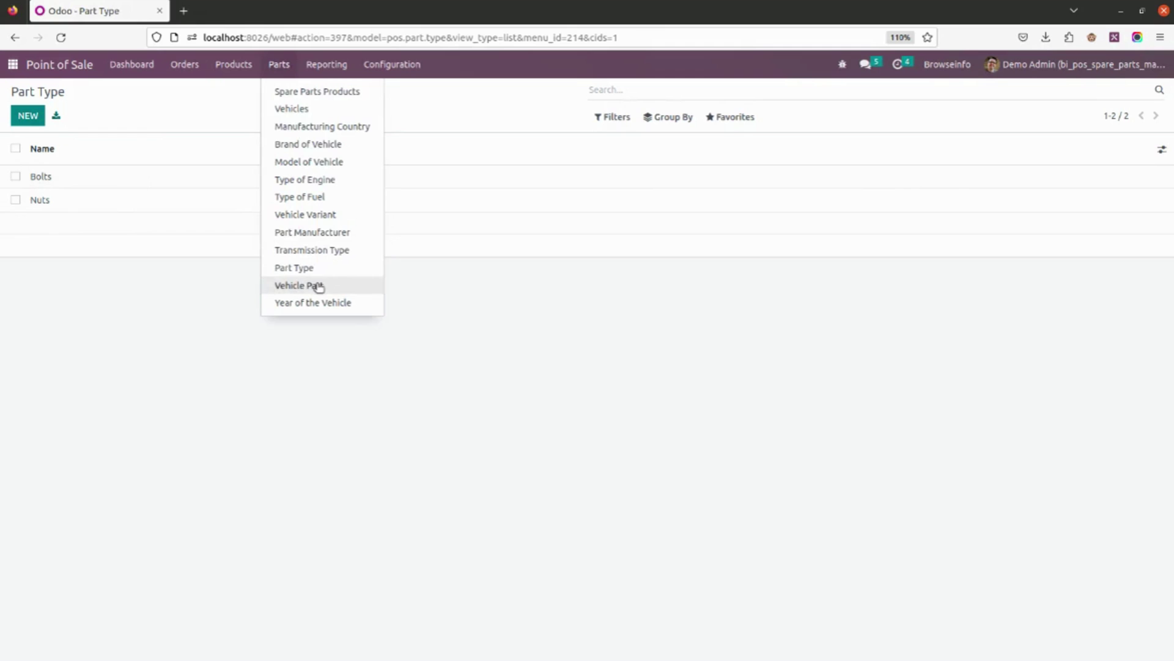
click(299, 283)
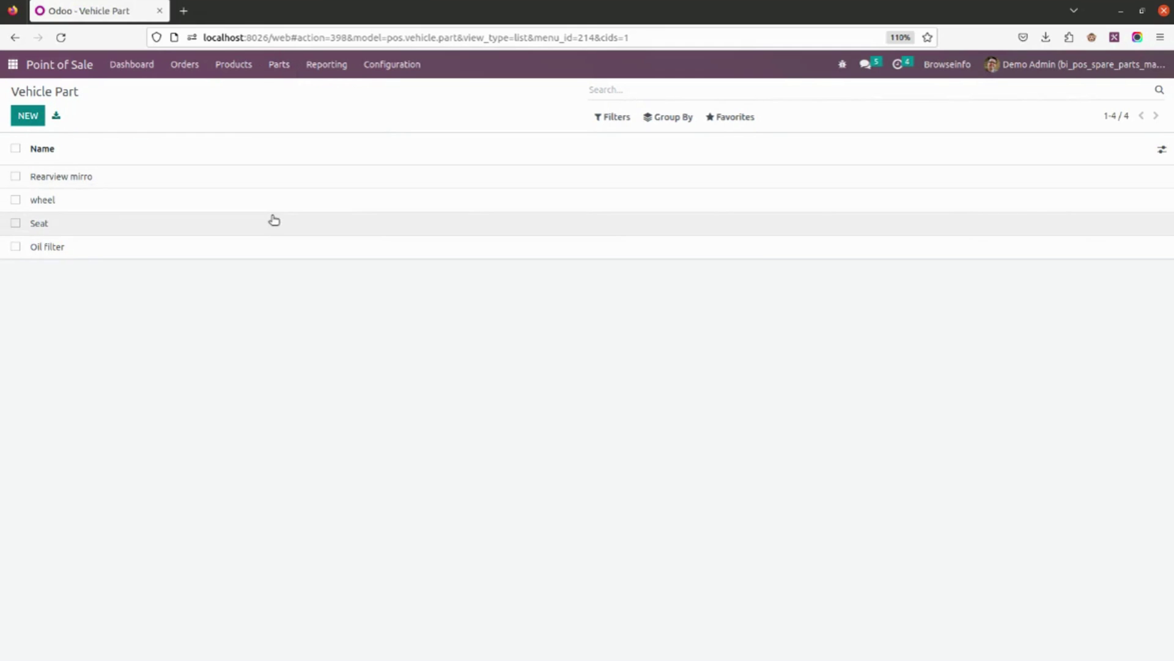
click(164, 182)
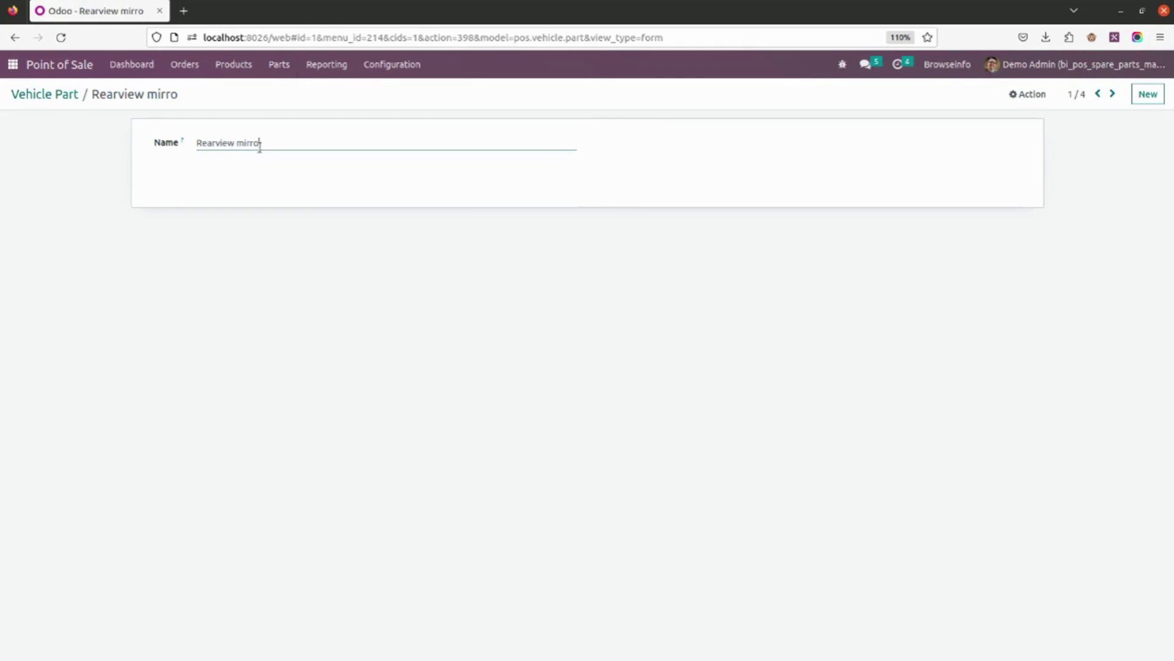
text(r)
click(192, 94)
click(60, 95)
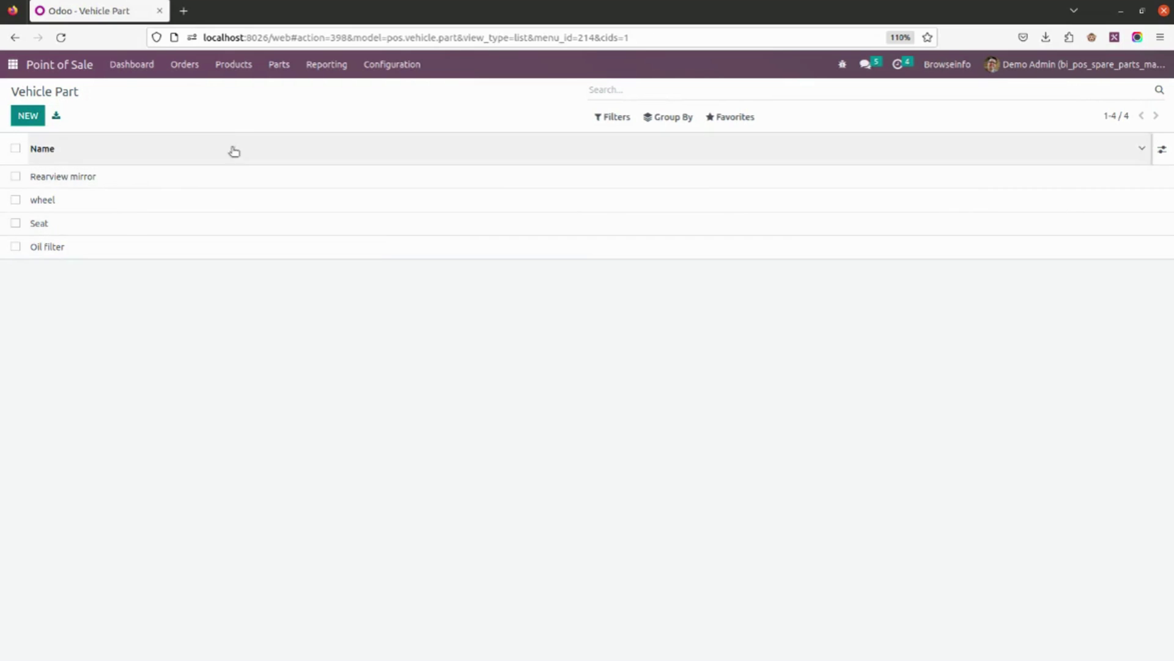
View the list of available vehicle years
click(281, 67)
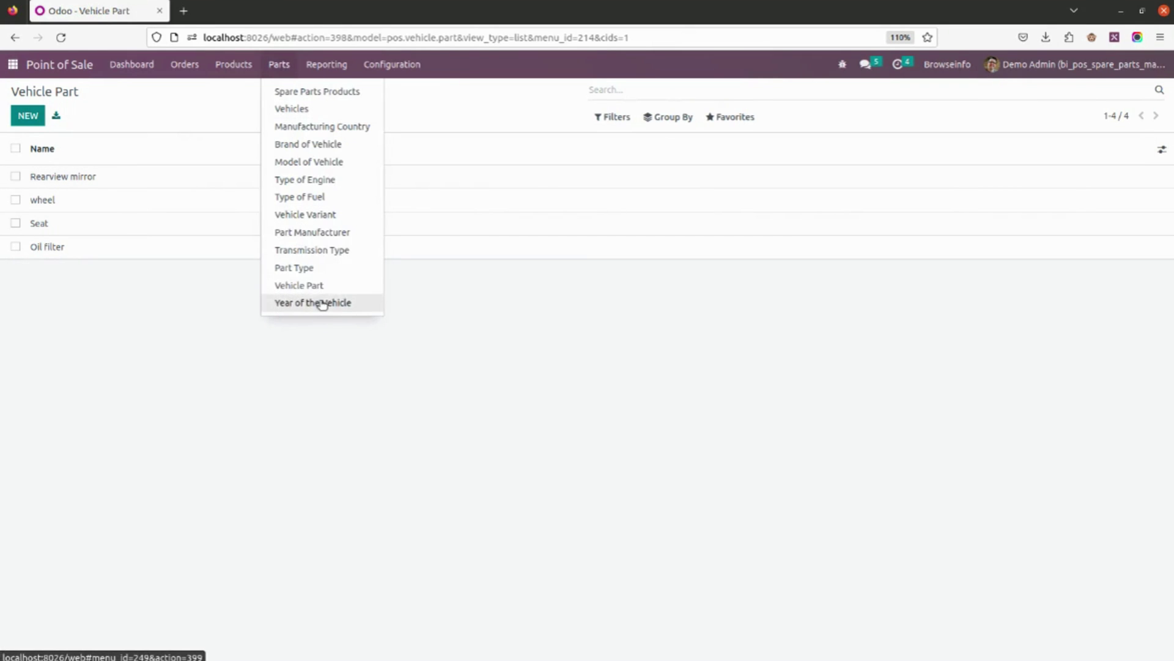
click(313, 303)
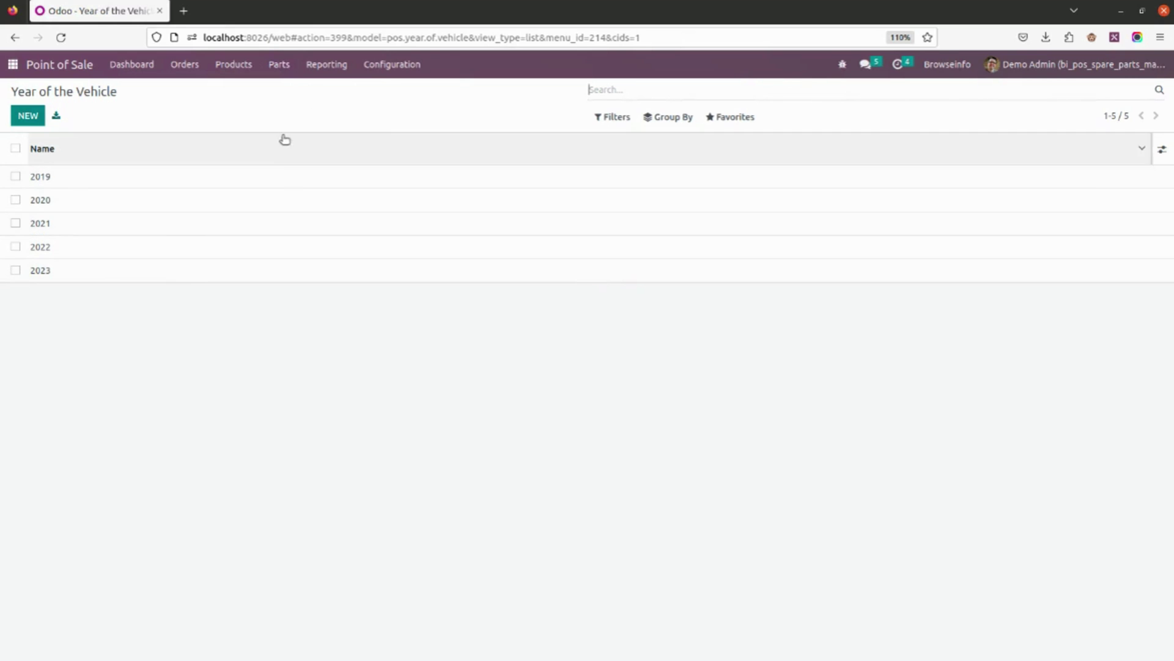
Create a new vehicle named "TATA Nexon" with country India and vehicle brand TATA
click(277, 73)
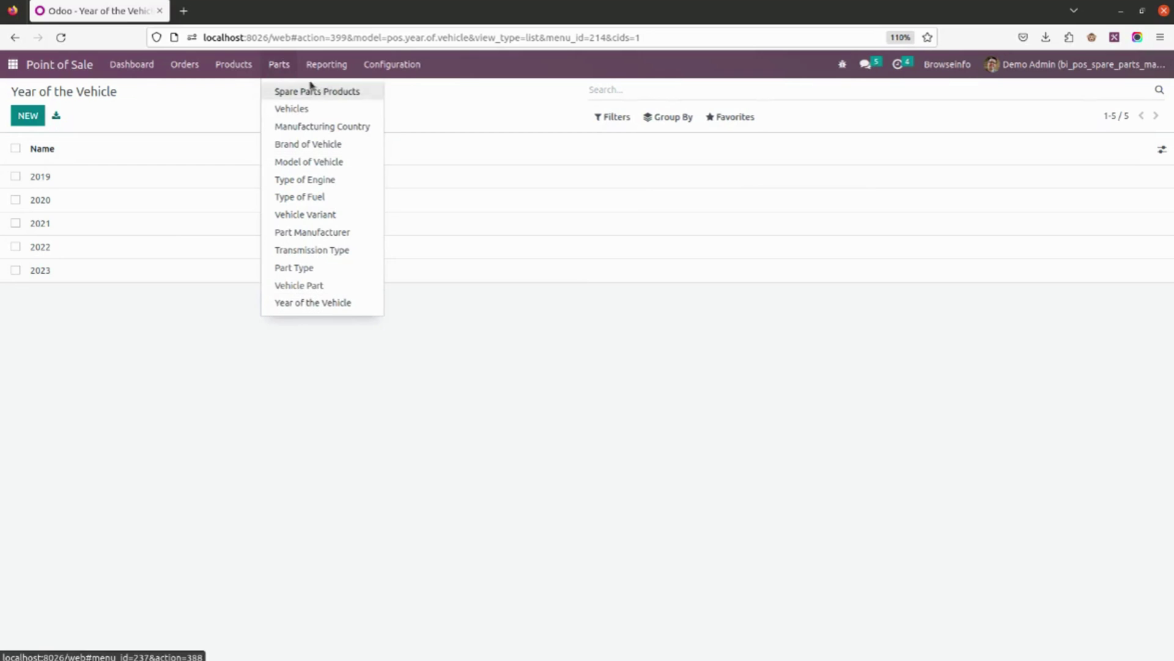
click(314, 110)
click(37, 120)
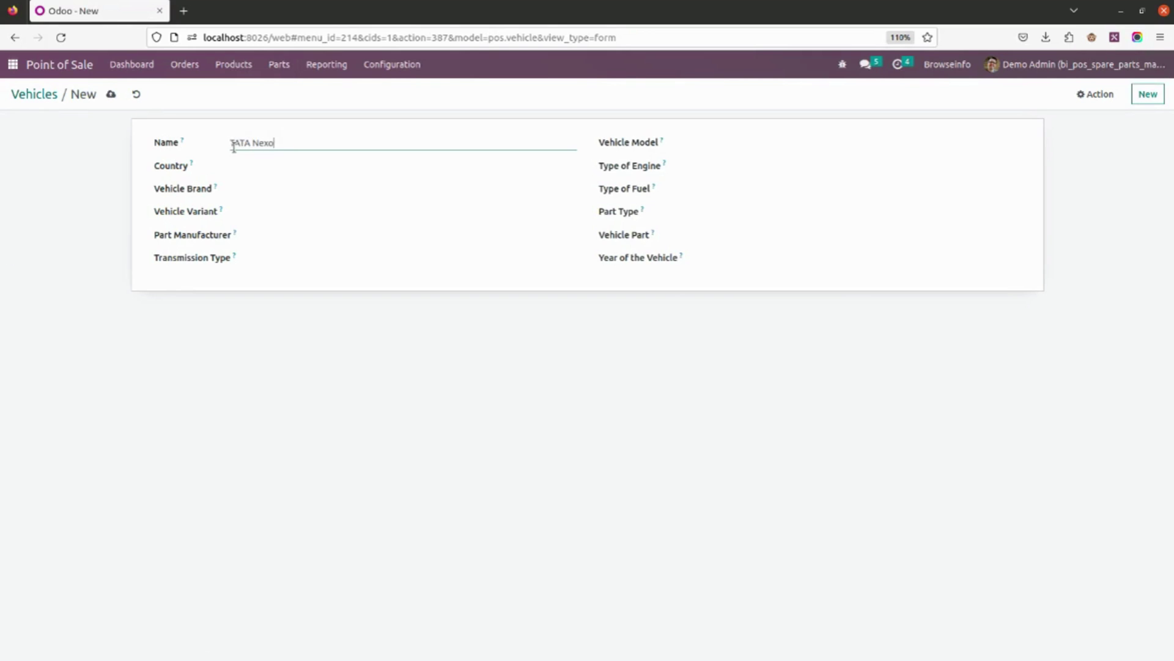
click(273, 169)
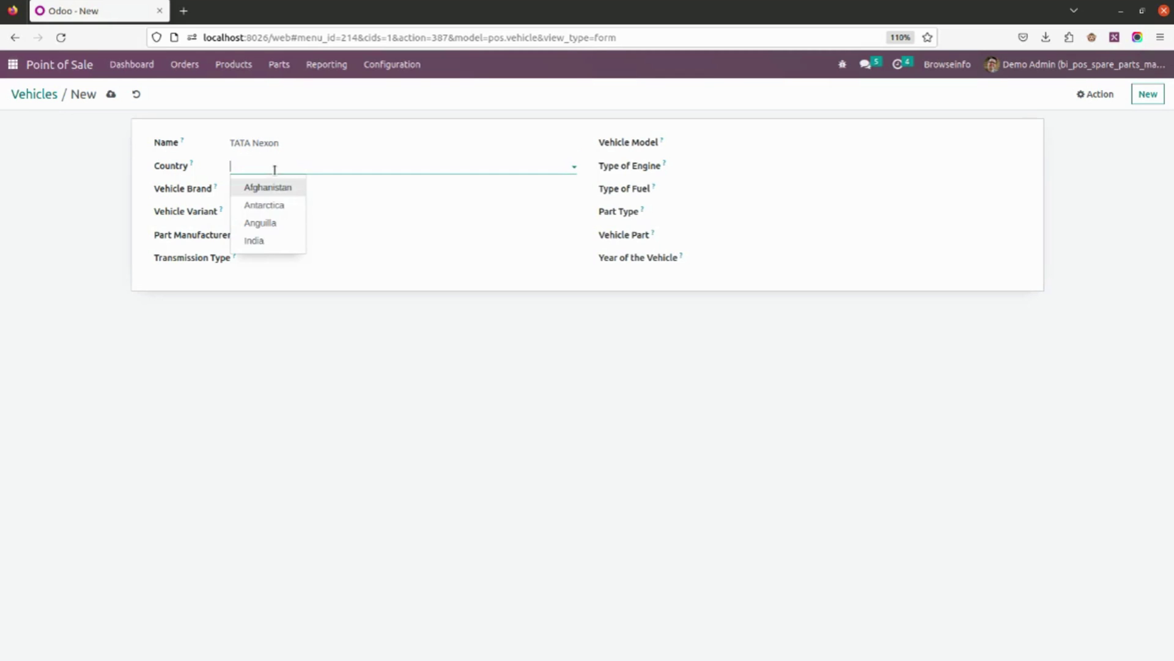
click(274, 226)
click(267, 191)
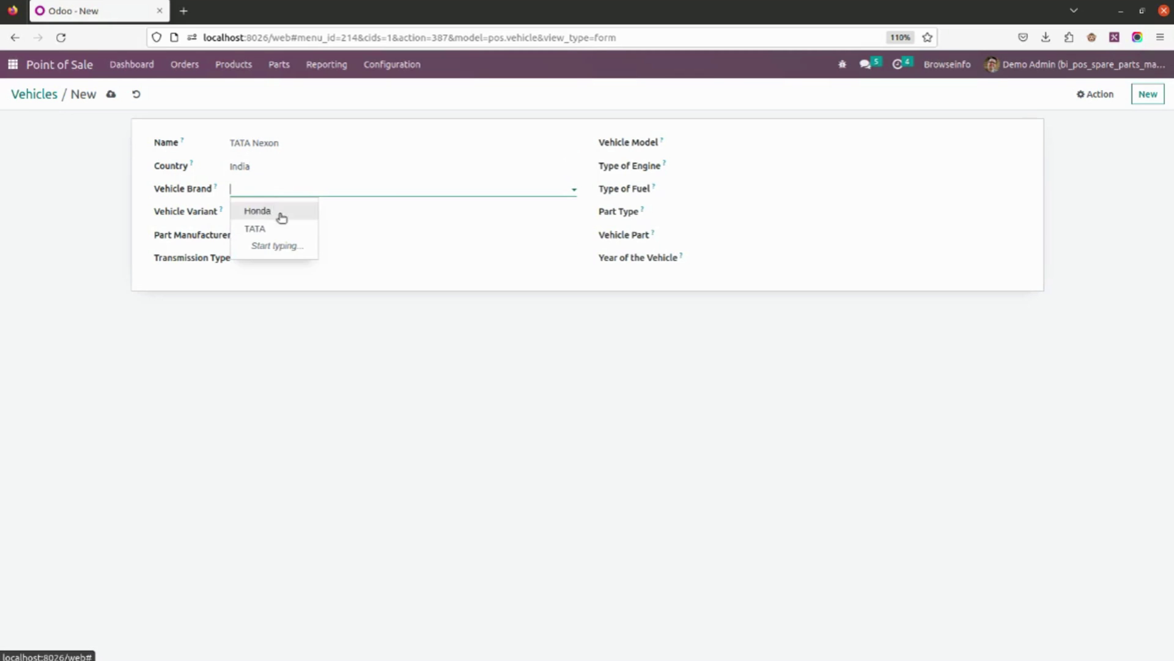
click(288, 228)
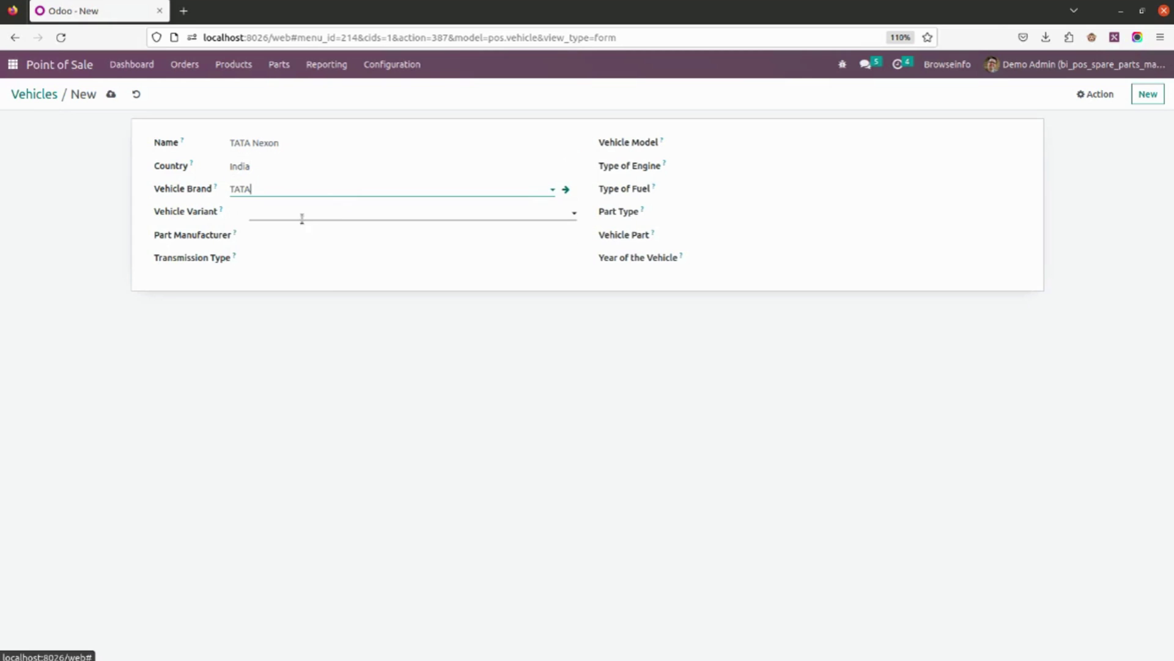
Set the vehicle's variant to Variant 2, part manufacturer to Dessy and transmission type to Manual
click(302, 213)
click(301, 251)
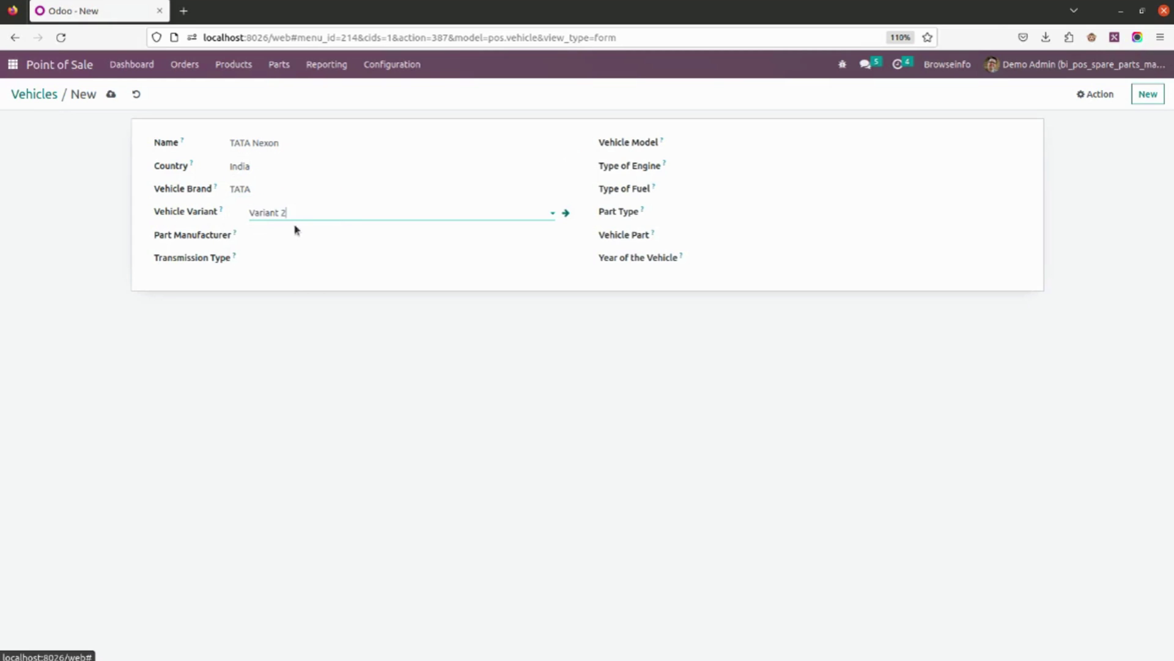
click(298, 239)
click(312, 275)
click(276, 261)
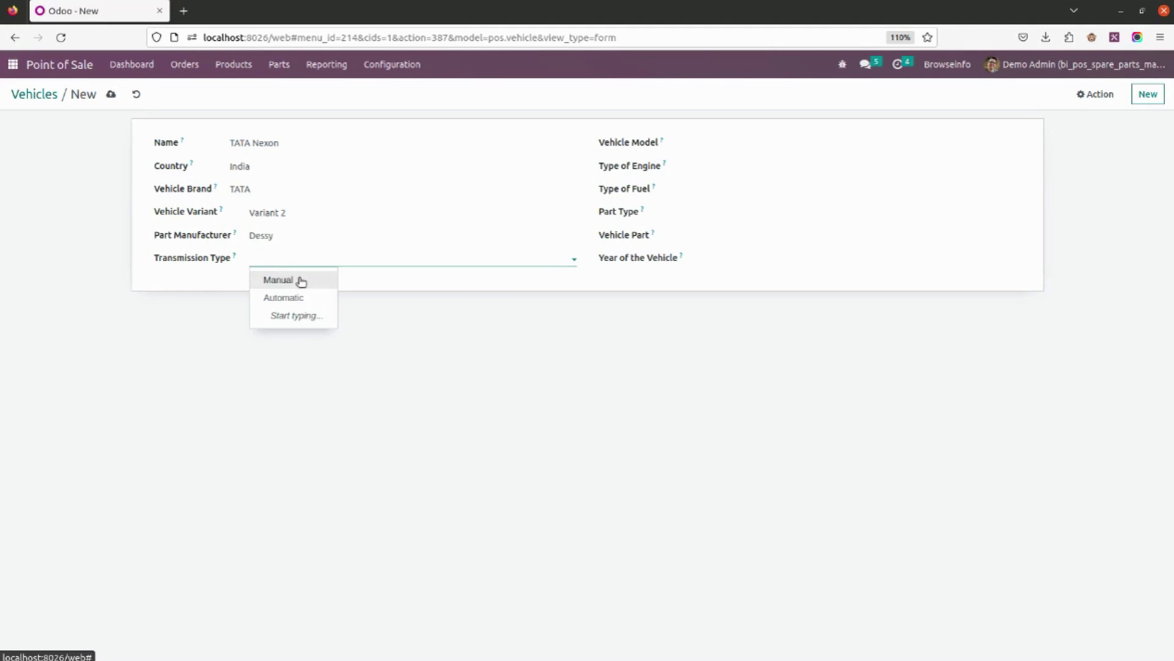
click(301, 281)
Set the vehicle's model to Nexon, type of engine to Fuel and type of fuel to Diesel
click(736, 142)
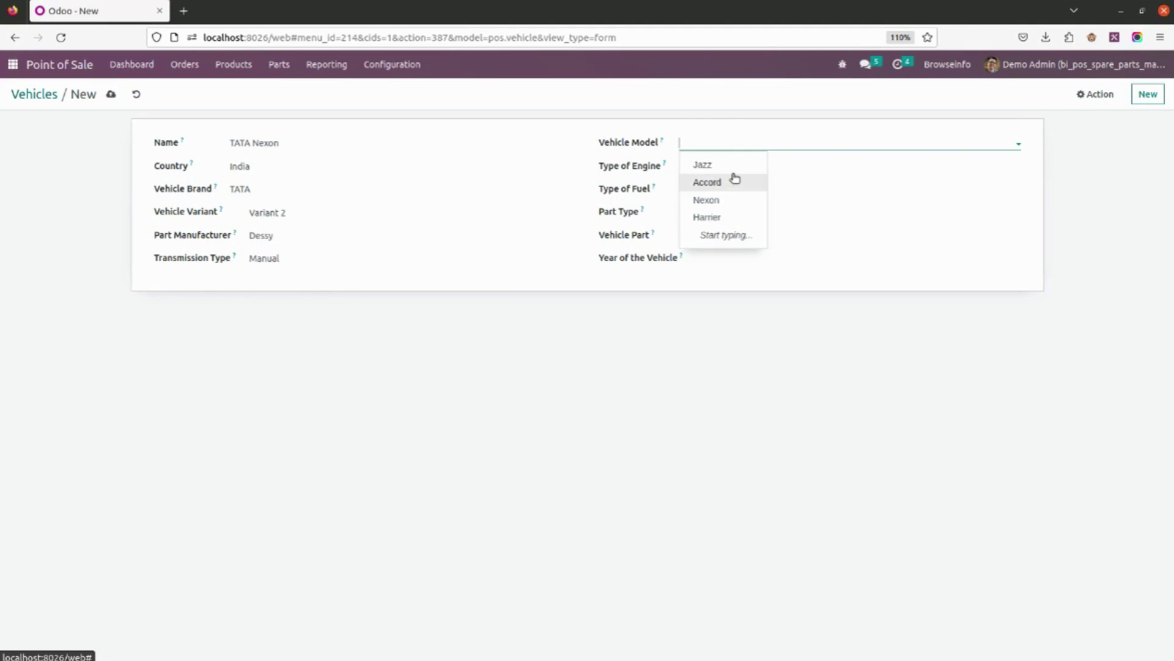
click(733, 198)
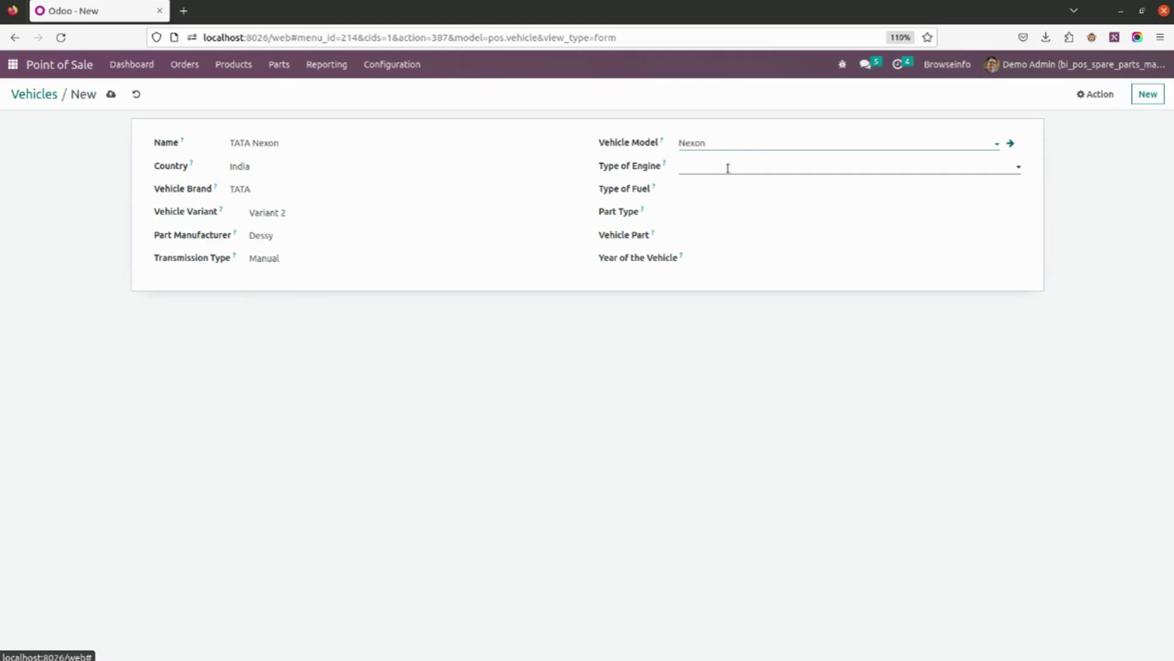
click(728, 167)
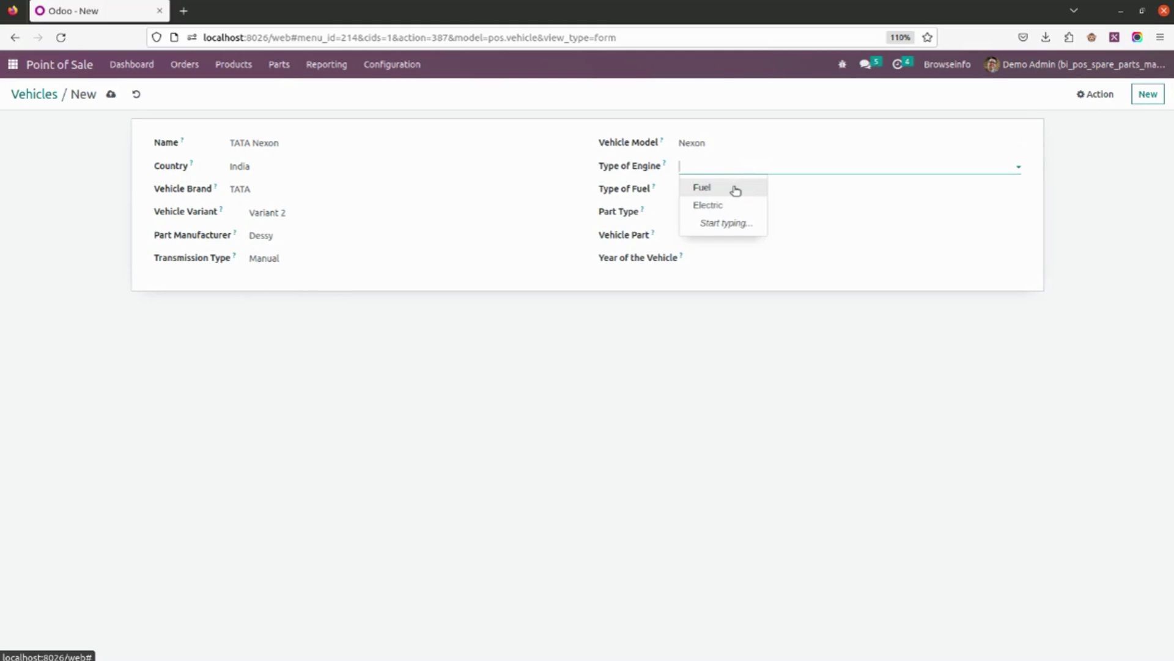
click(737, 194)
click(734, 187)
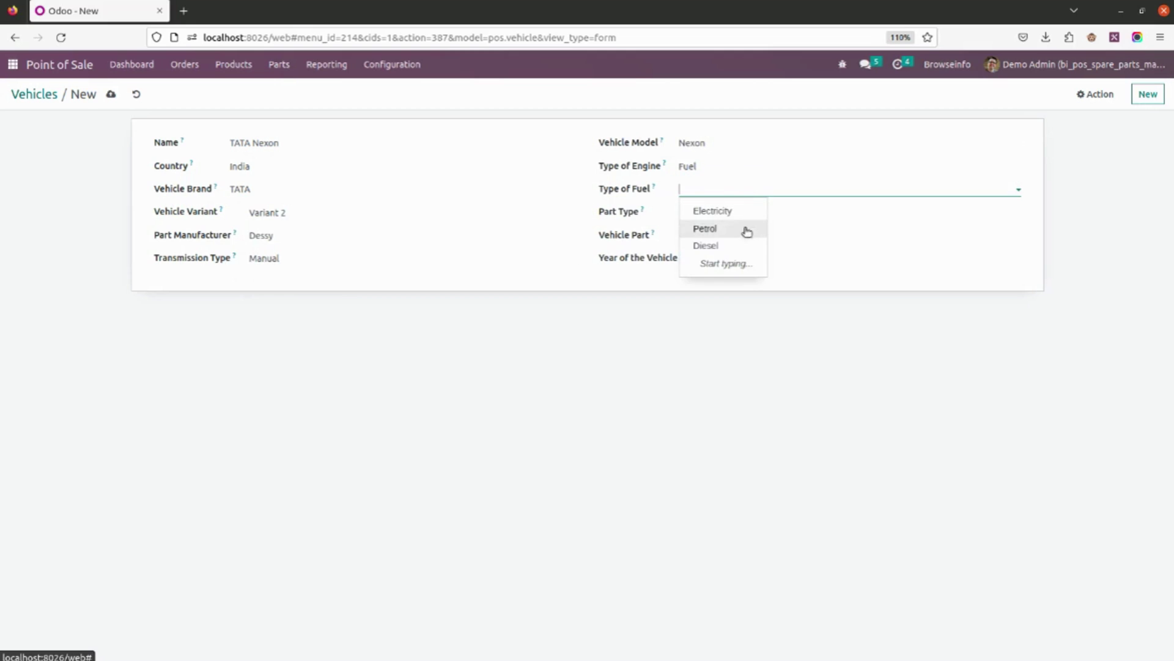
click(730, 247)
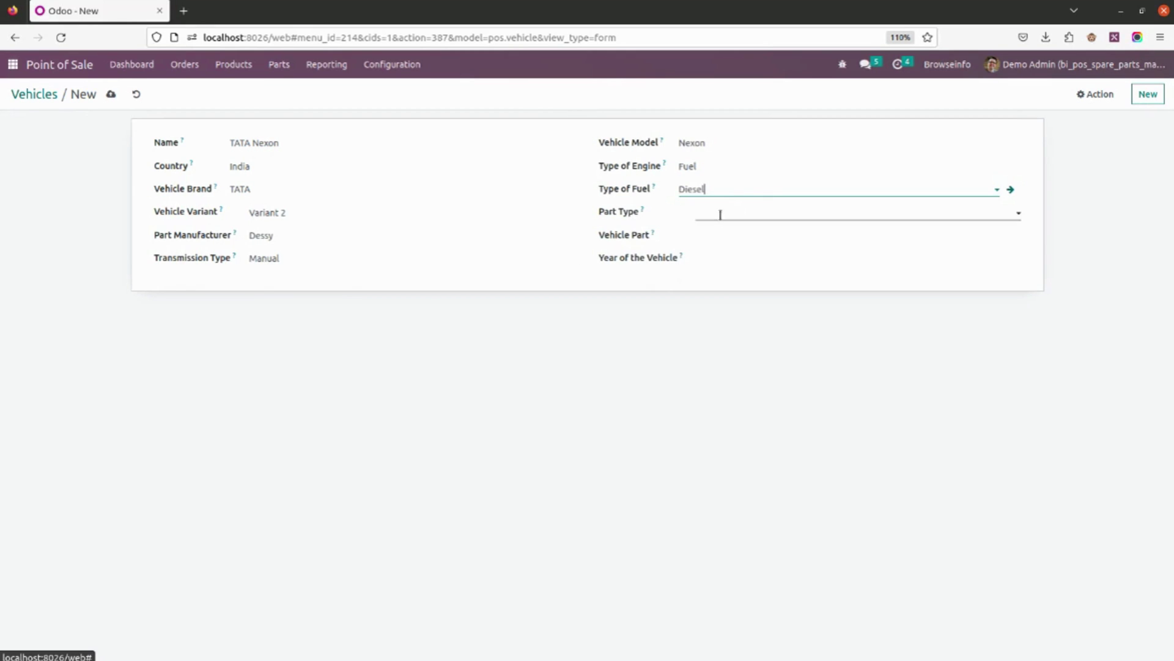
Set the vehicle's part type to Bolts, vehicle part to Seat and year to 2023
click(727, 215)
click(739, 233)
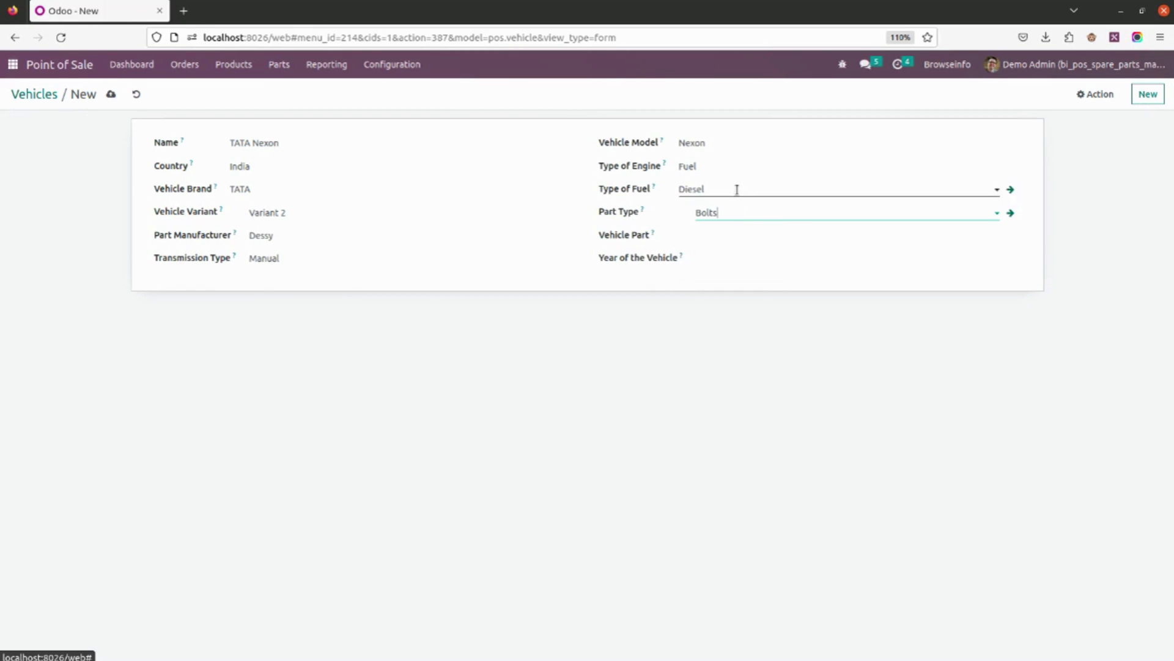
click(731, 240)
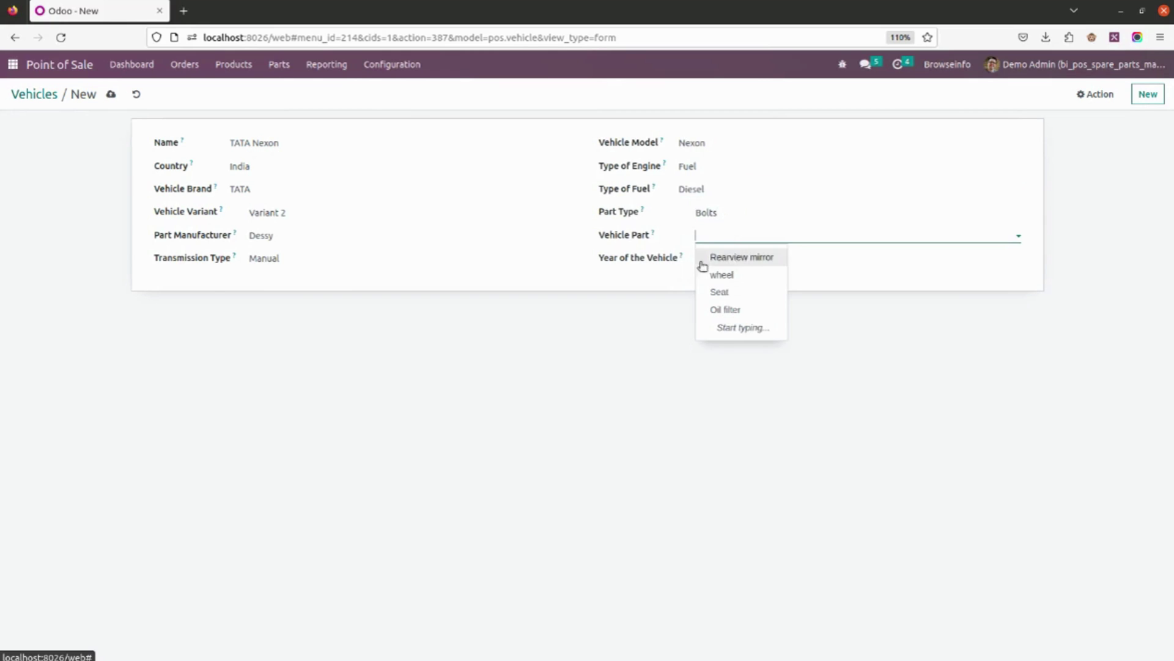
click(757, 294)
click(748, 260)
click(744, 297)
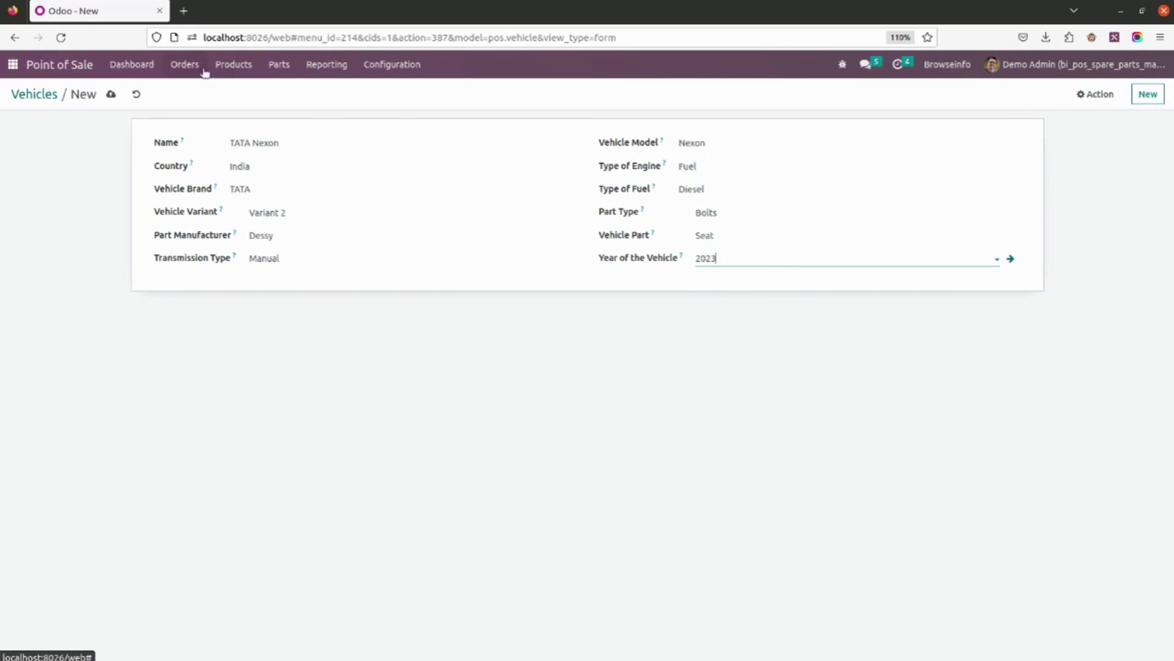
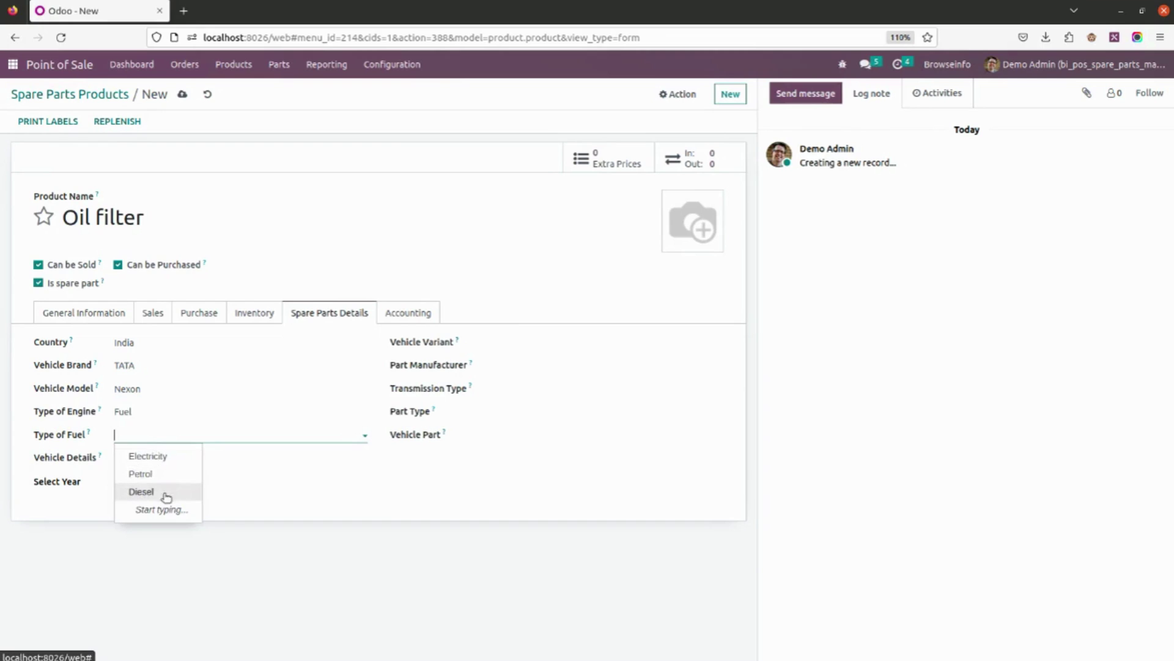
In the Oil filter product's spare parts details, set fuel type Diesel, vehicle TATA Nexon and year 2023
click(164, 492)
click(163, 463)
click(164, 496)
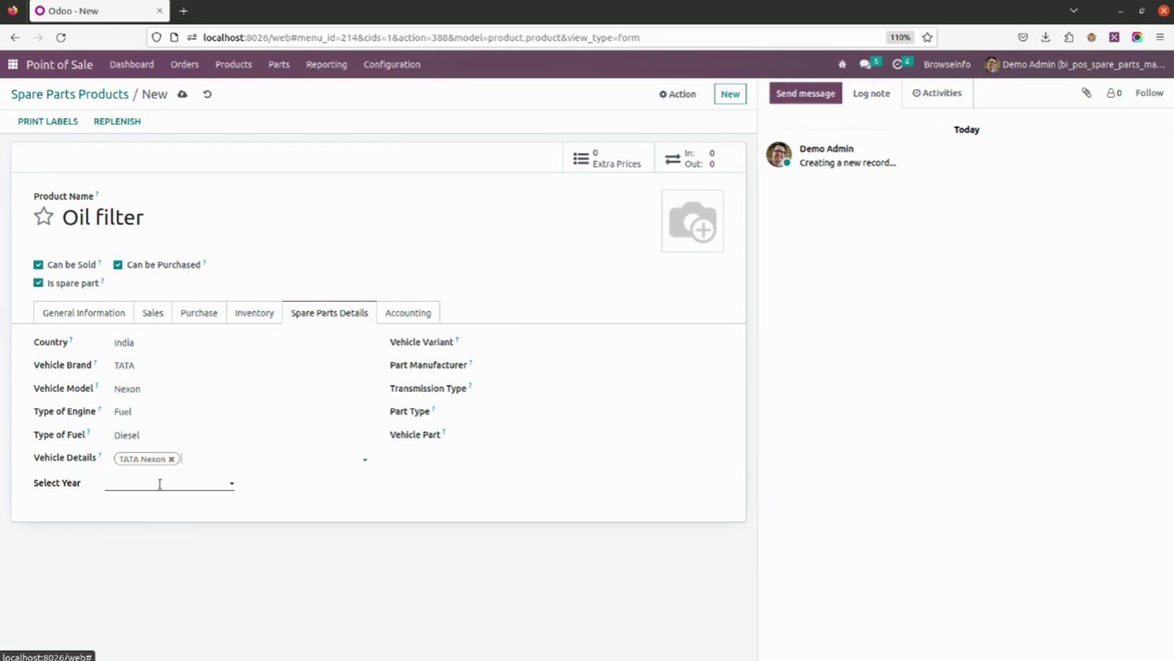
click(160, 484)
click(156, 505)
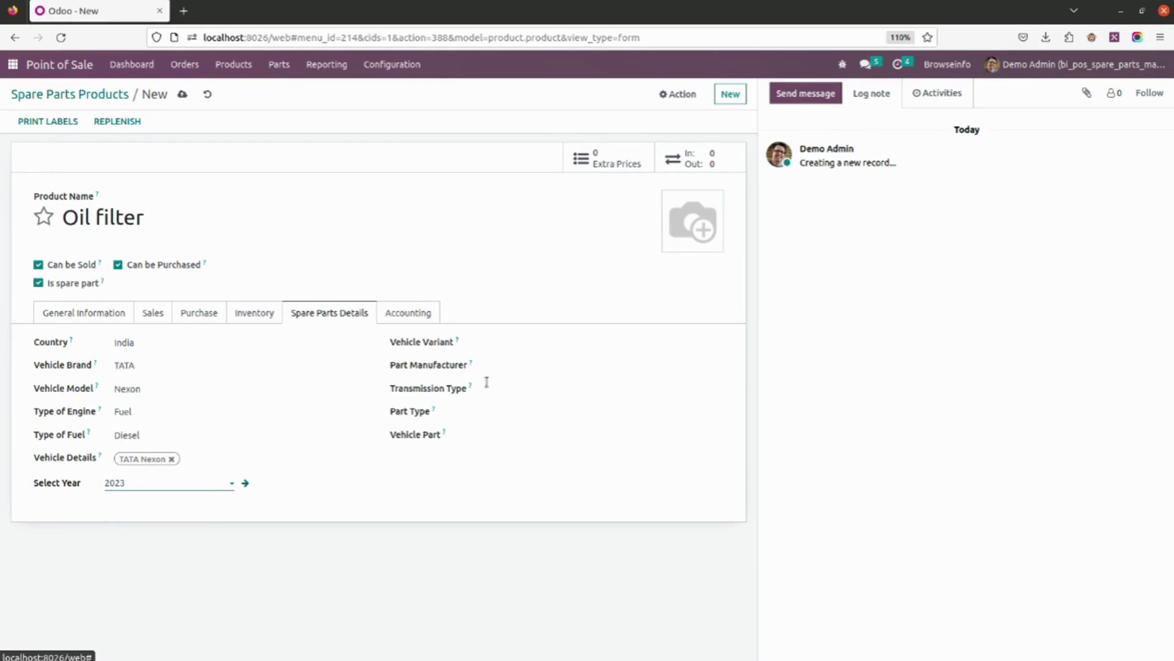
Set the spare part product's vehicle variant to Variant 2, part manufacturer to Dessy and transmission type to Manual
click(513, 343)
click(523, 365)
click(523, 365)
click(524, 387)
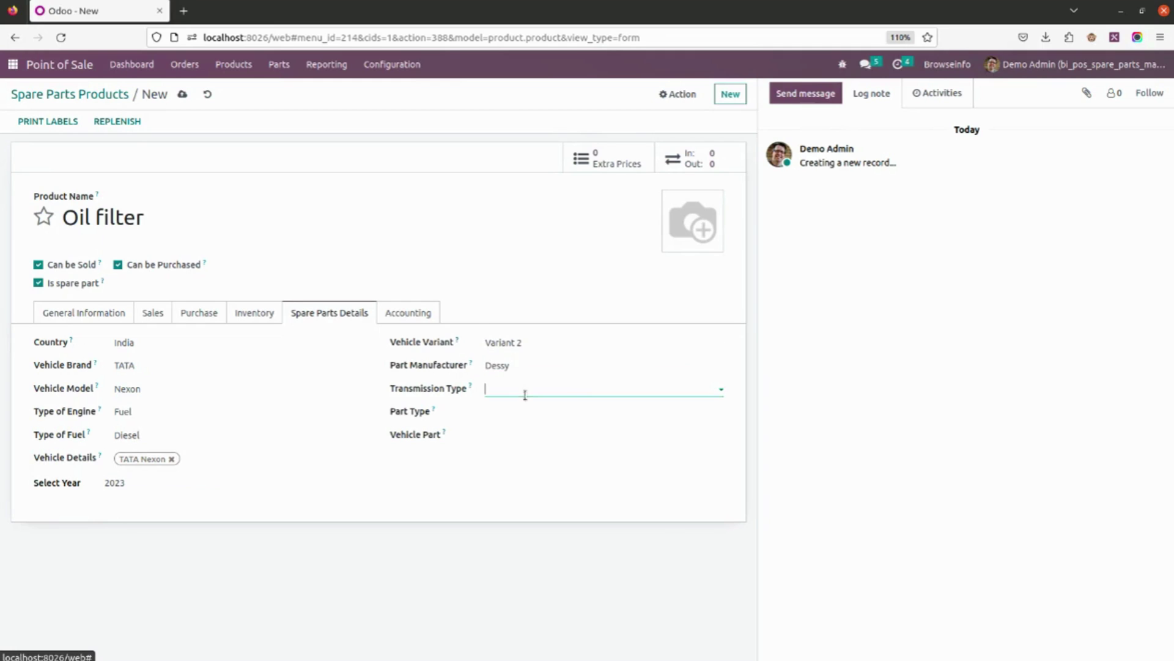
click(525, 389)
click(524, 410)
Set the spare part product's part type to Bolts and vehicle part to Seat
click(524, 412)
click(524, 432)
click(524, 436)
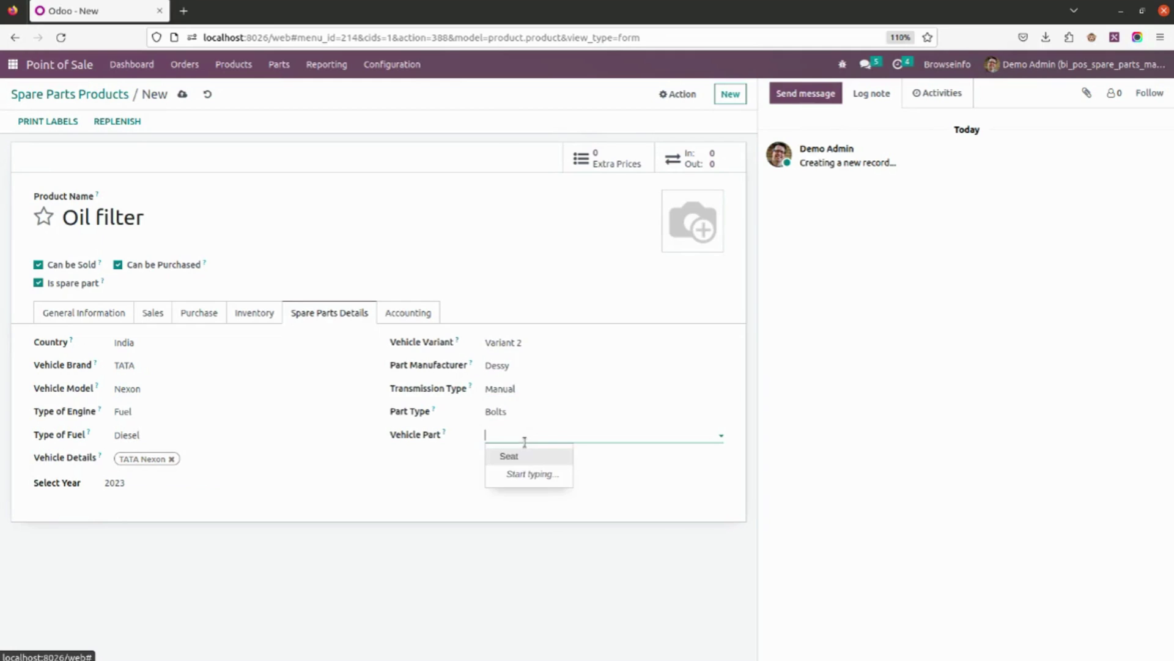
click(529, 456)
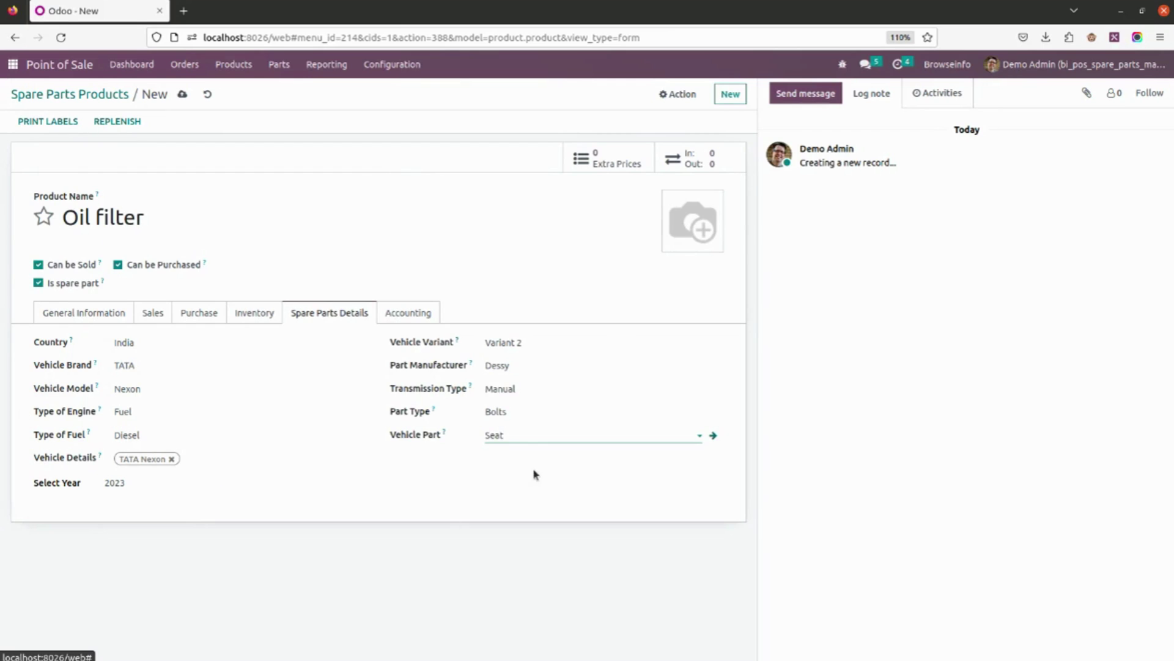
click(530, 436)
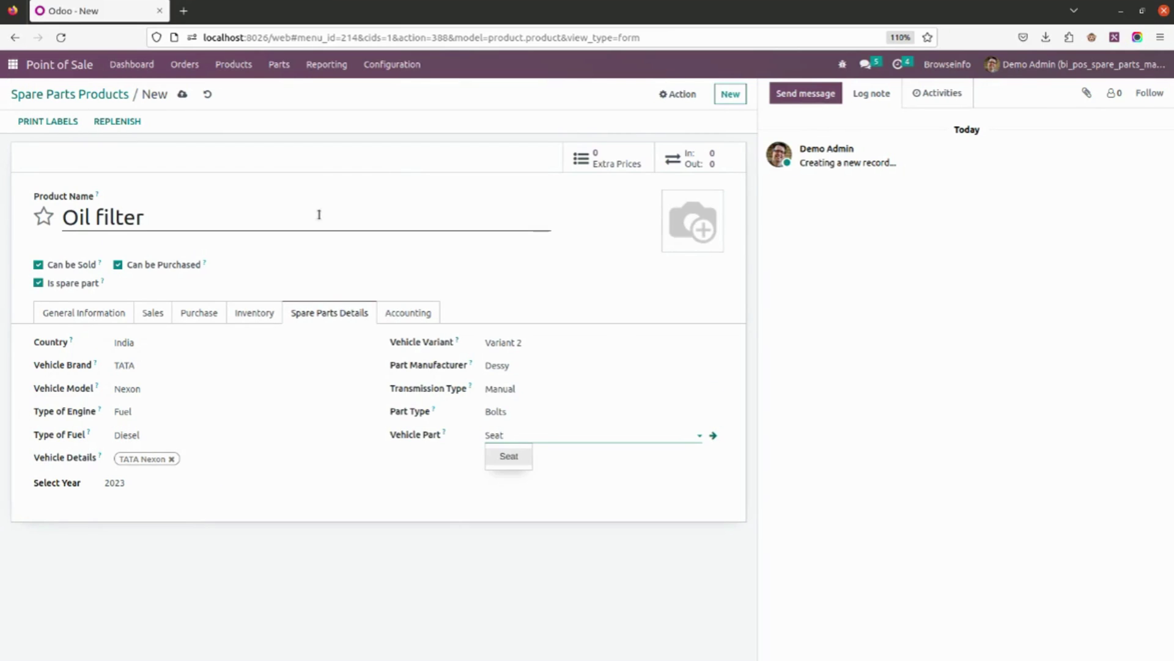
Rename the spare part product to "Front seat" and save the record
drag(162, 211, 70, 217)
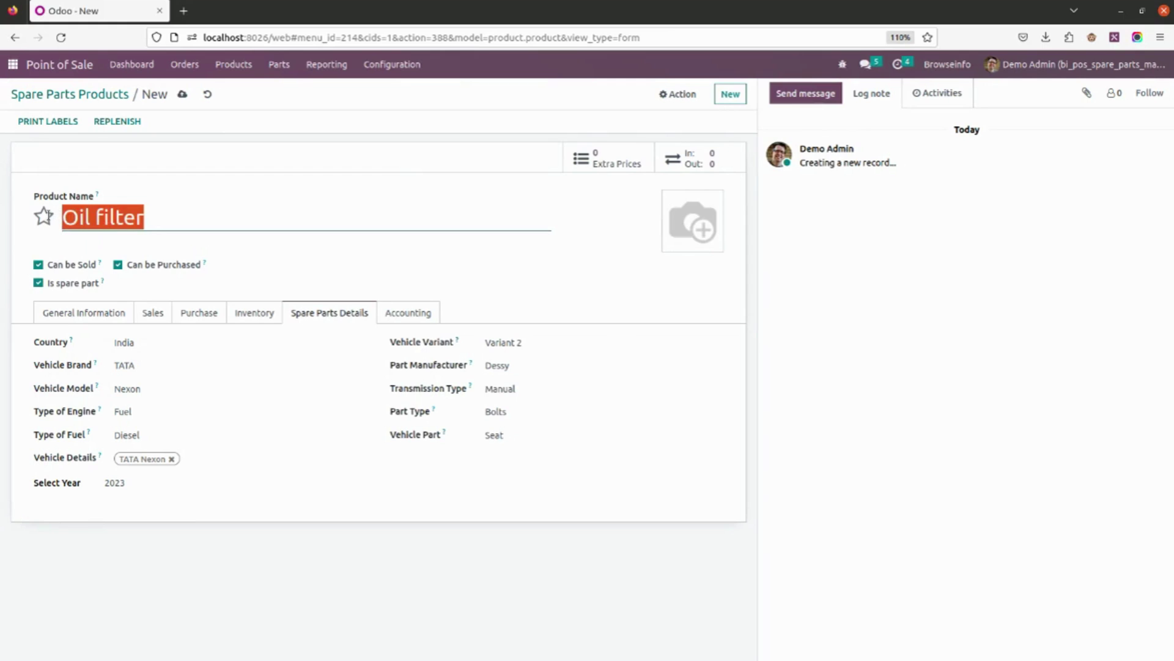
text(Seat)
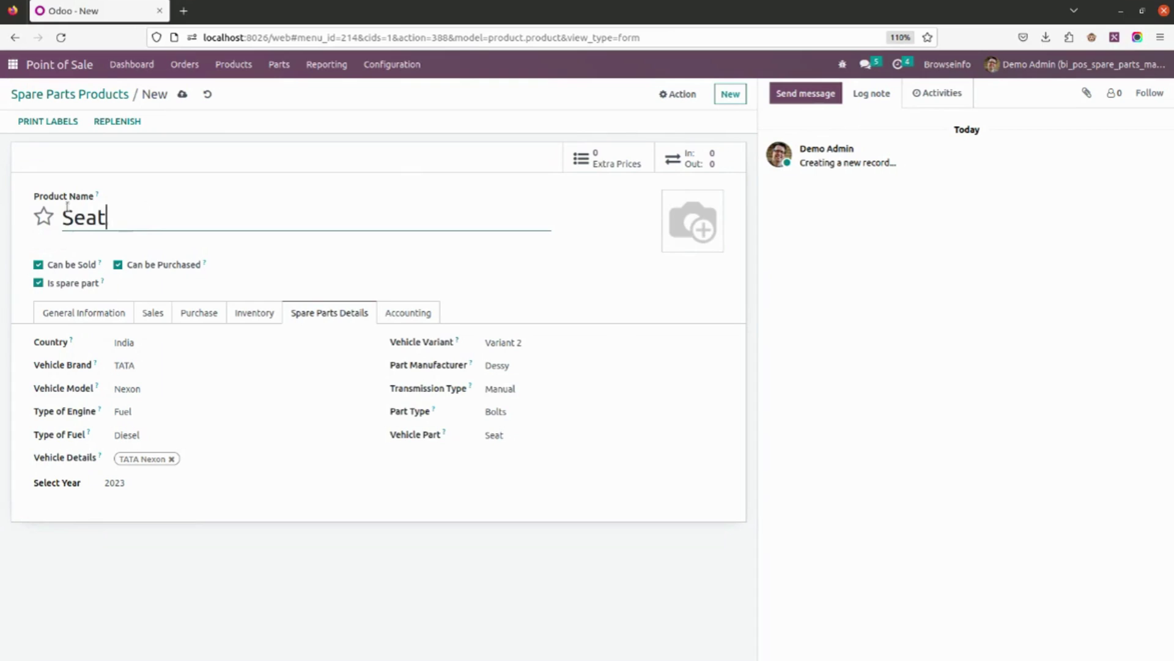
key(BackSpace)
key(BackSpace)
key(BackSpace)
key(BackSpace)
text(Front seat)
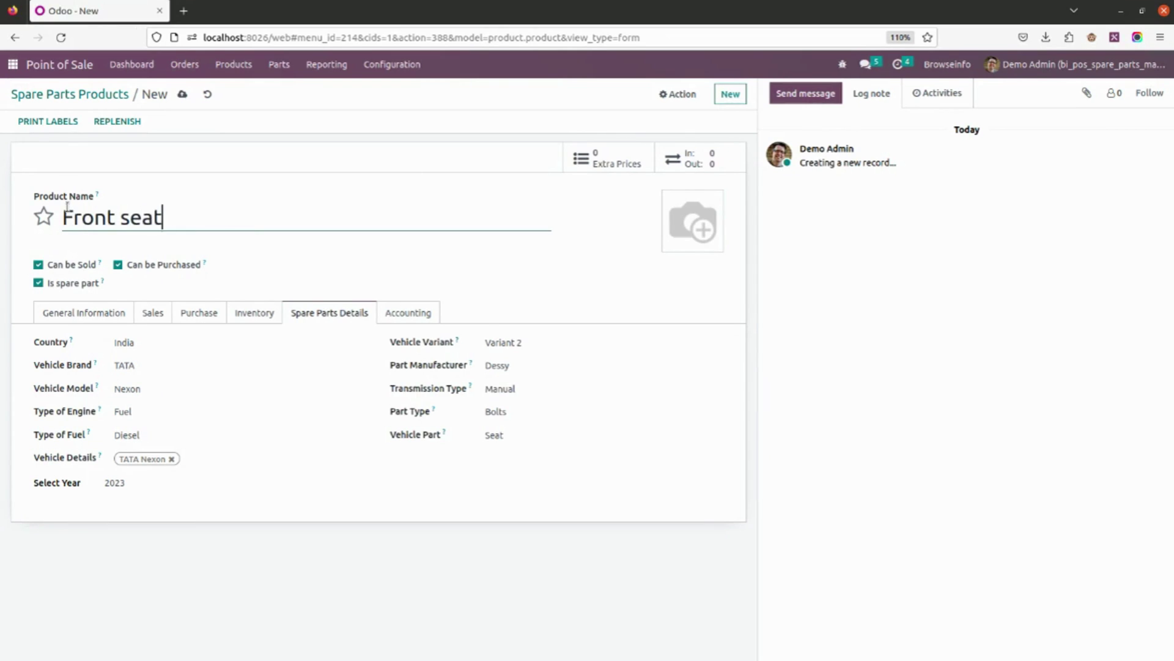
click(182, 94)
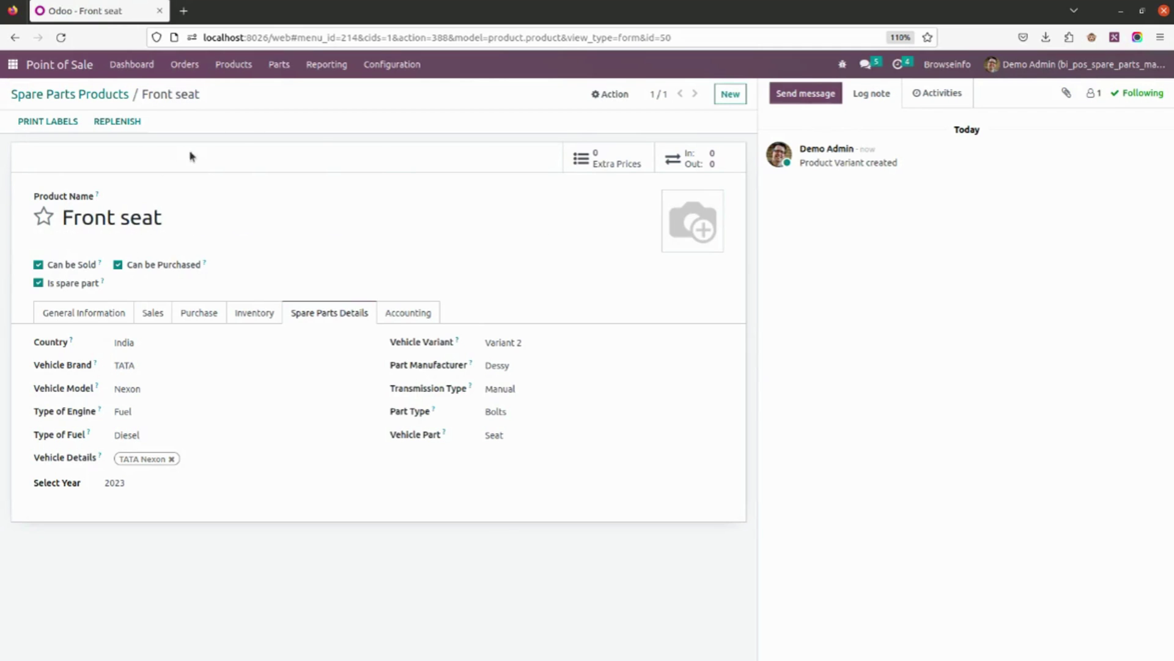
Make the Front seat product available in POS, leave its category empty and save the record
click(193, 317)
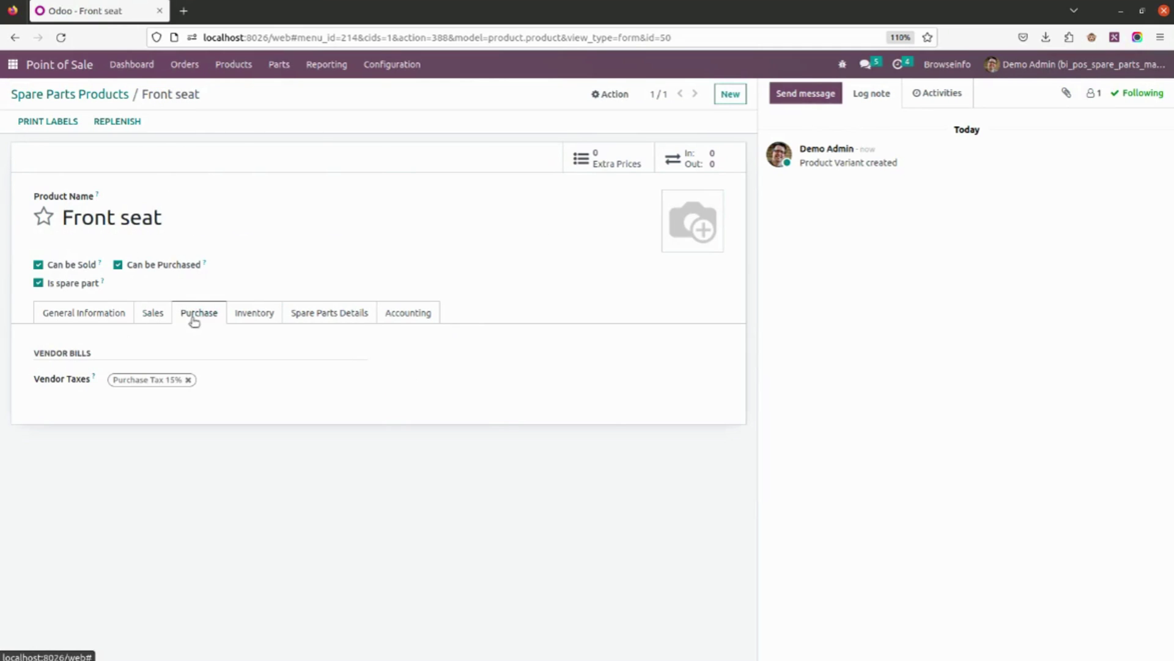
click(236, 315)
click(162, 318)
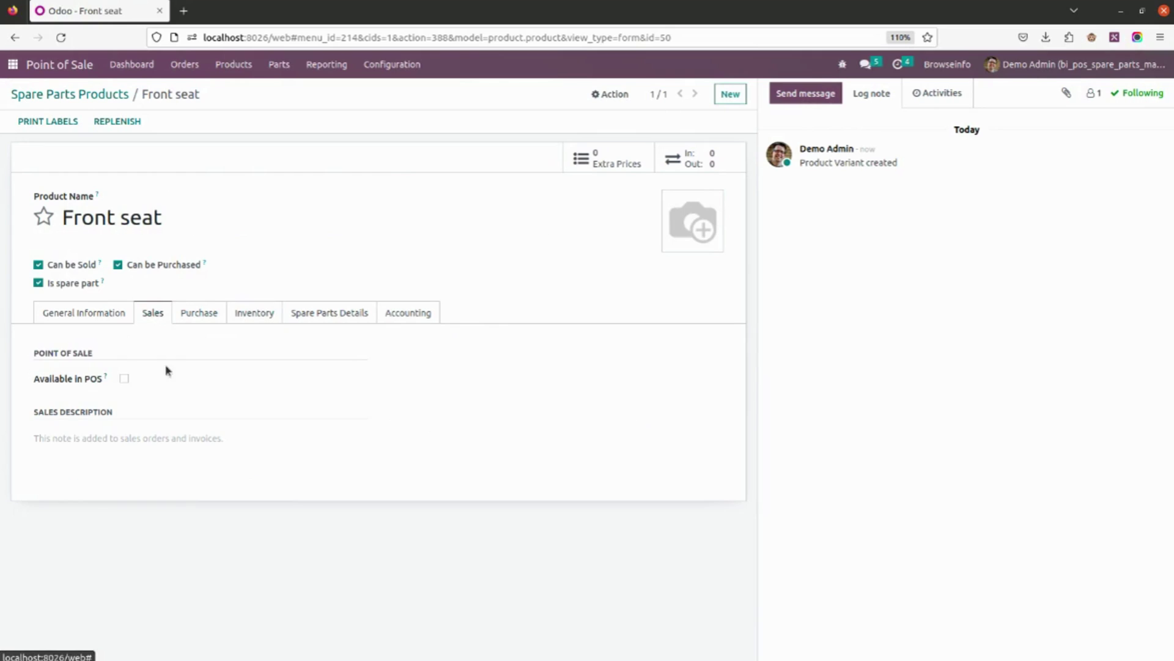
click(124, 379)
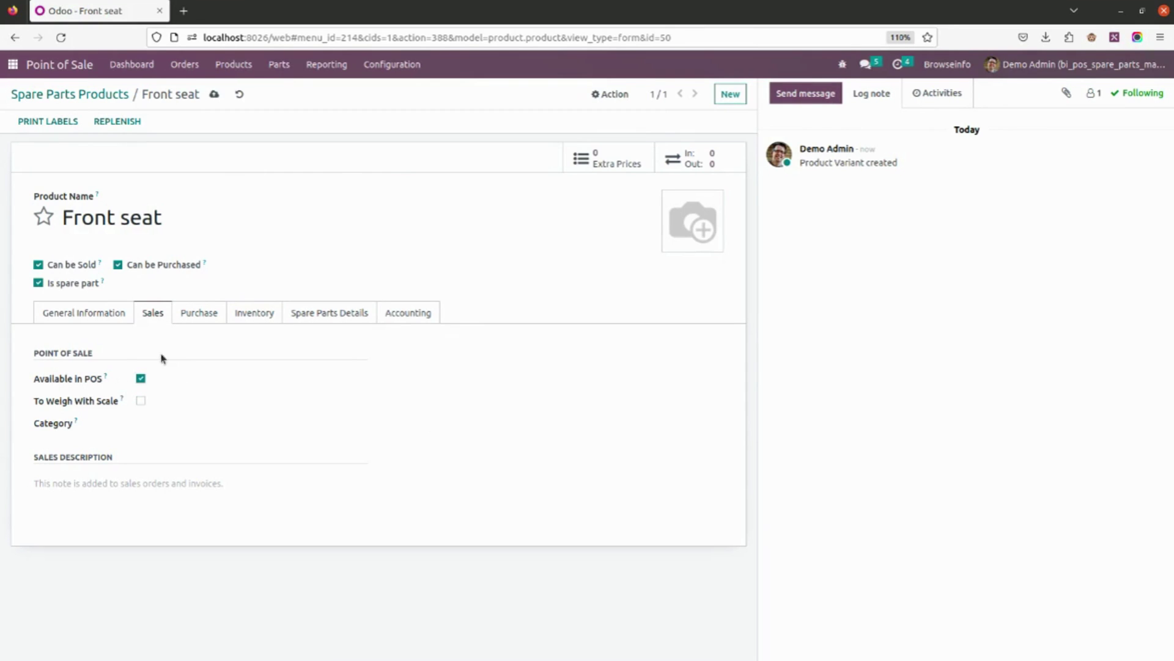
click(167, 427)
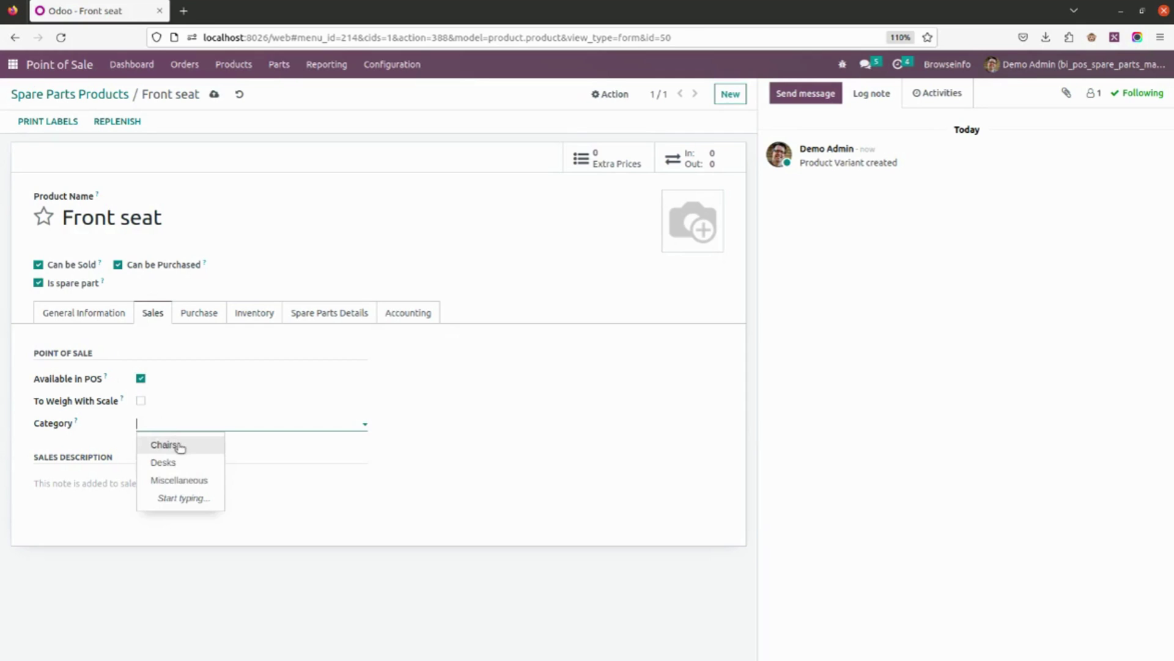
click(225, 421)
click(214, 94)
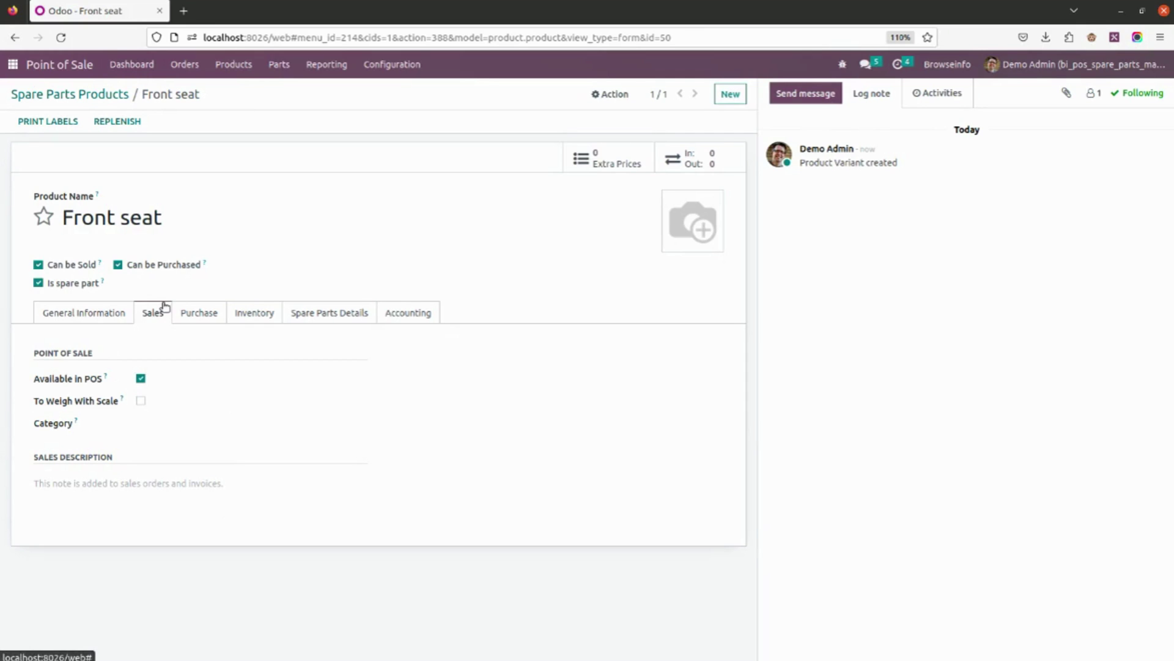
Open the Front seat product from the Spare Parts Products list and set its sales price to $500
click(286, 75)
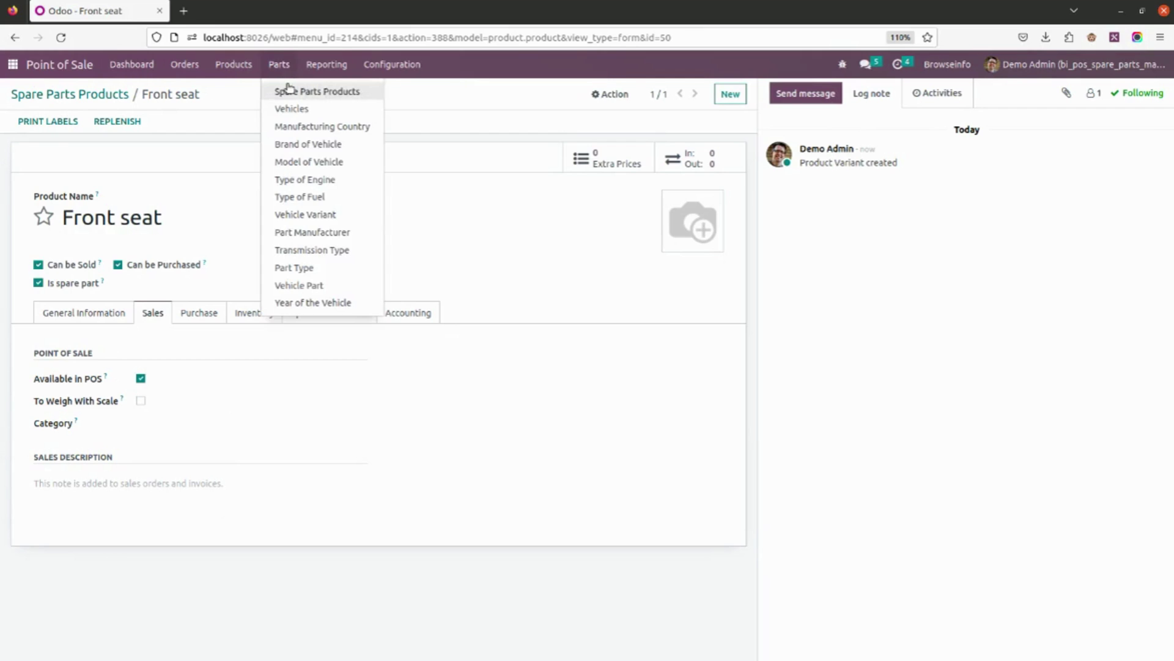
click(287, 90)
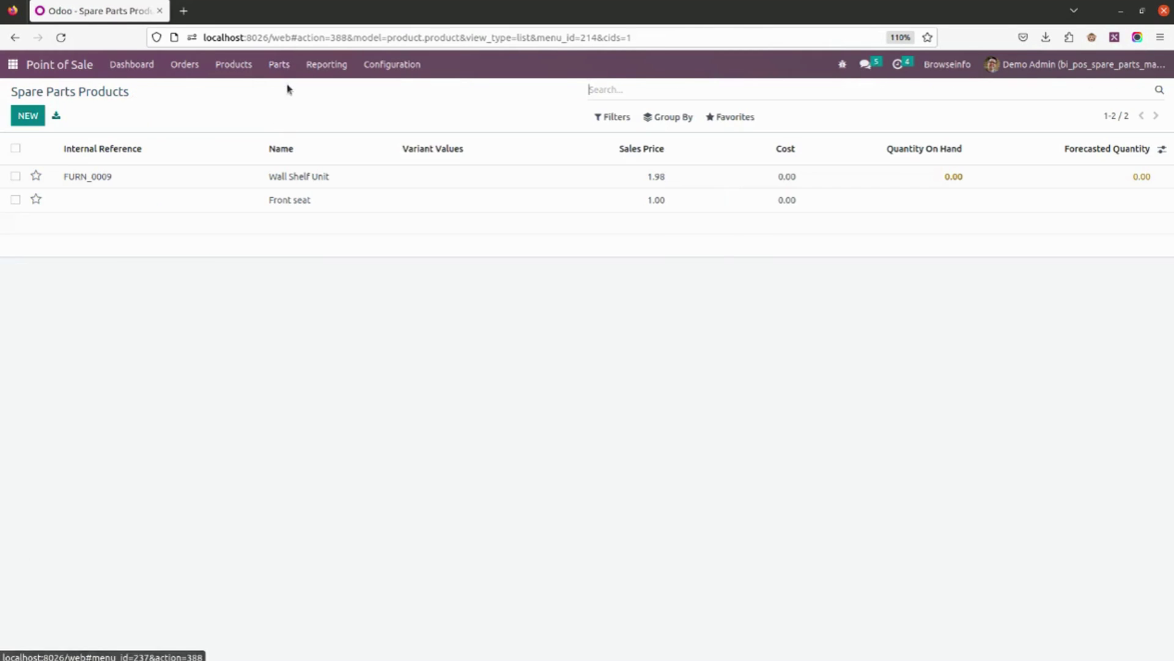
click(405, 208)
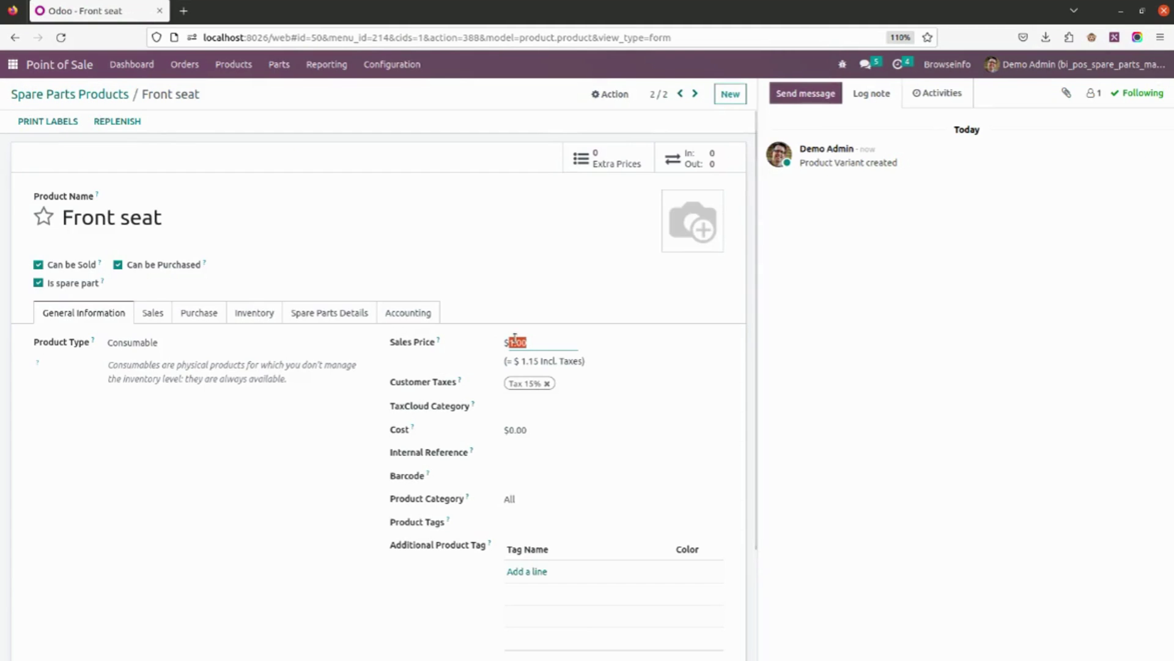
text(500)
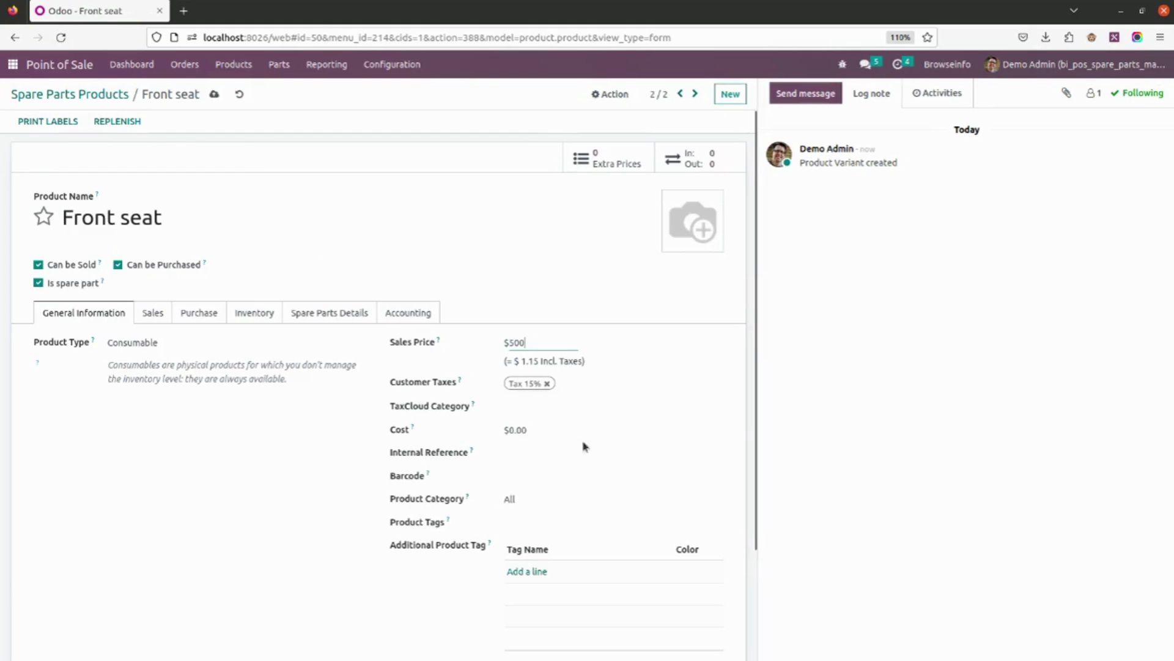
Save the Front seat product and open a new Shop session with $0.00 opening cash, dismissing the debug window
click(214, 94)
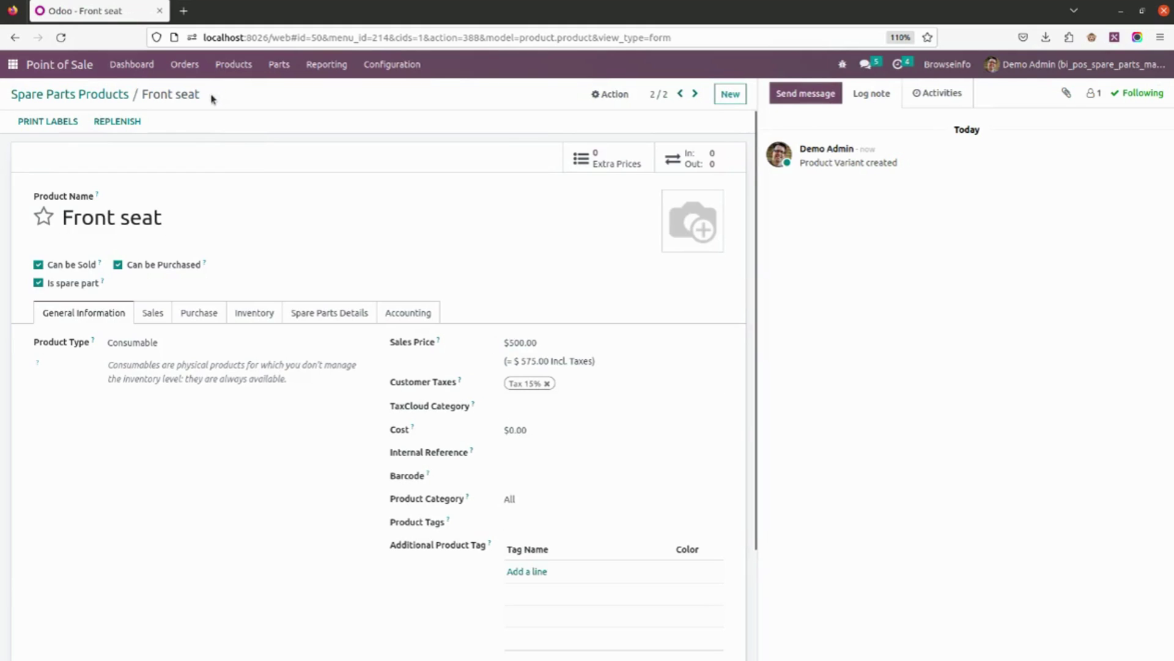
click(132, 65)
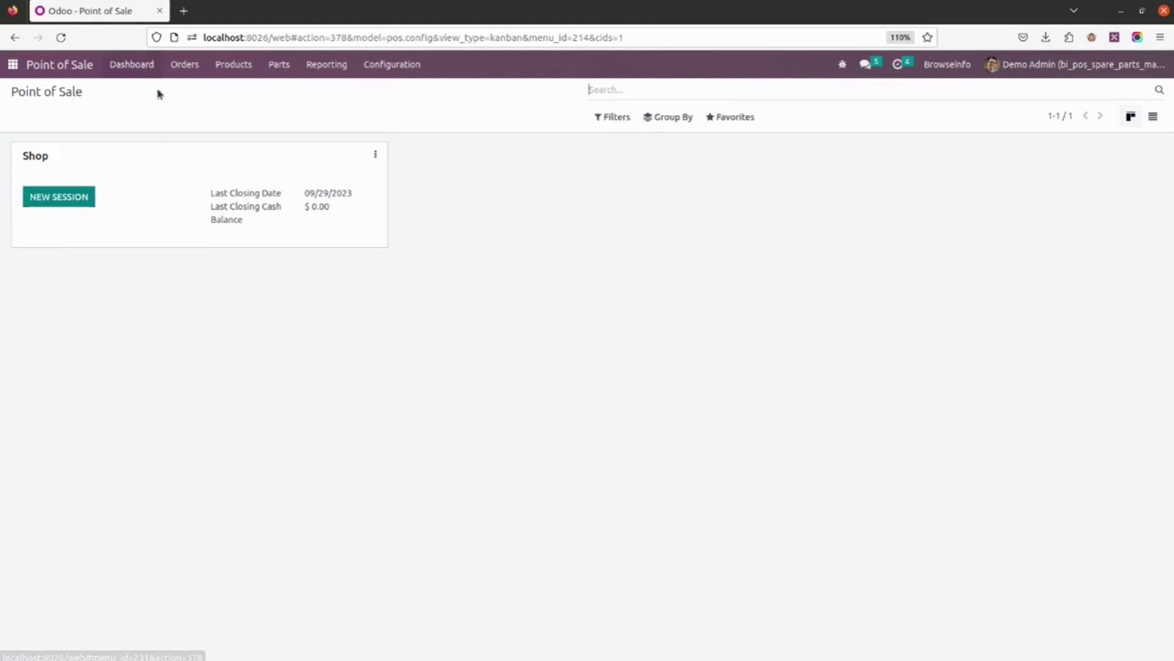
click(73, 197)
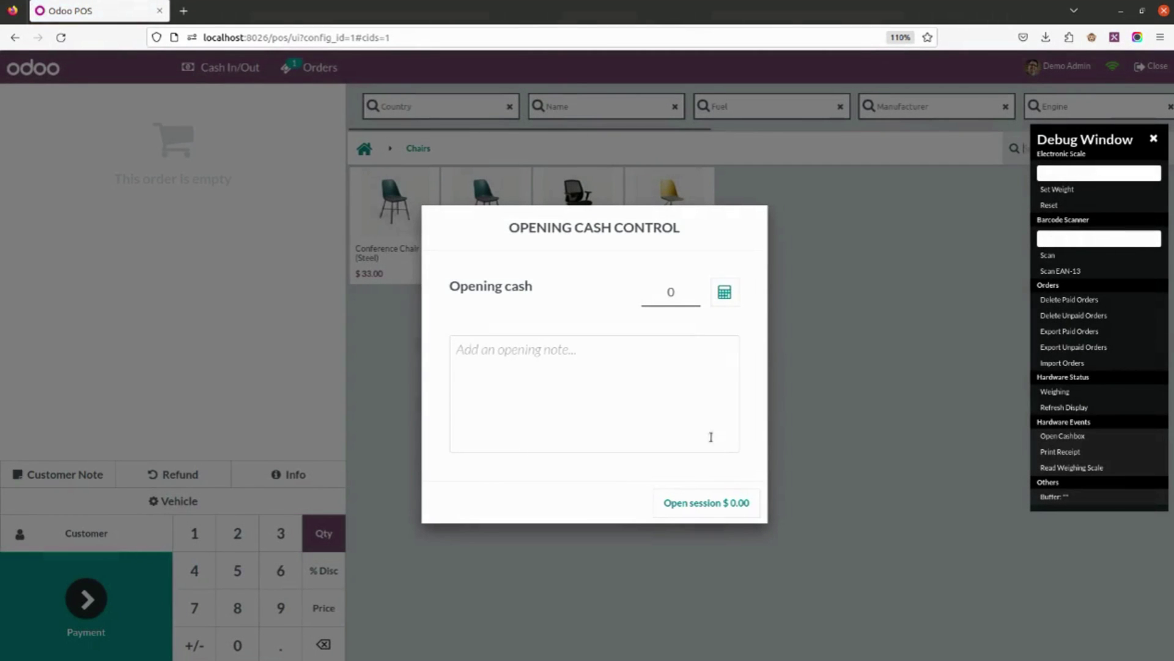
click(730, 511)
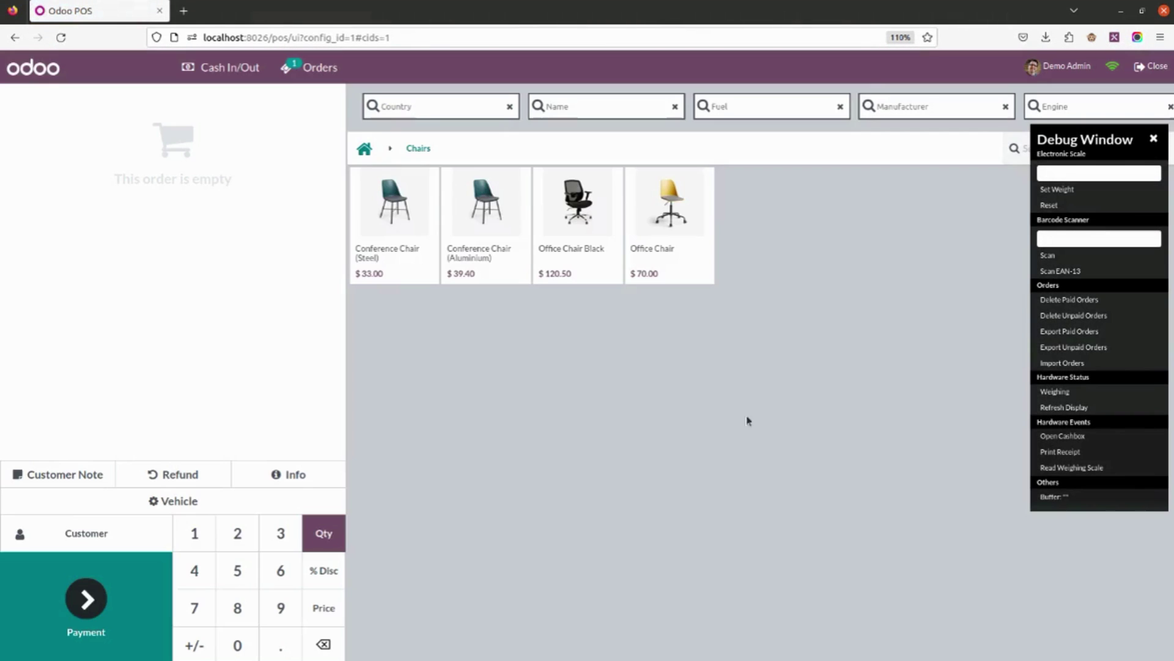
click(1155, 140)
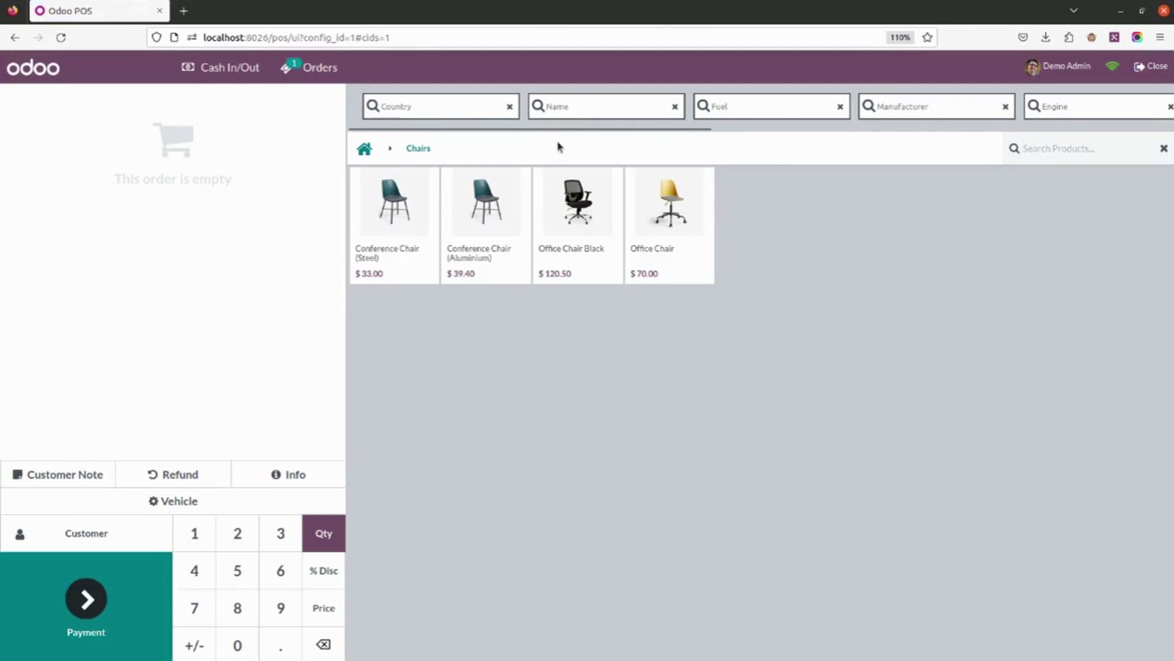
drag(564, 129, 485, 147)
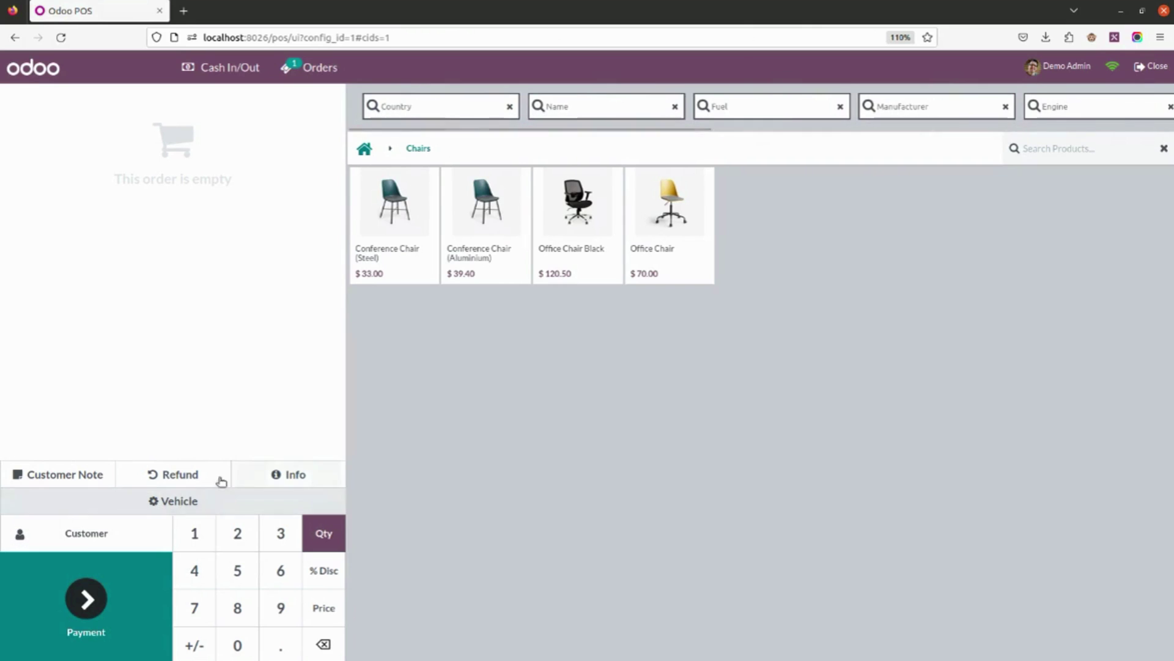
Select TATA Nexon as the vehicle of the current POS order
click(163, 501)
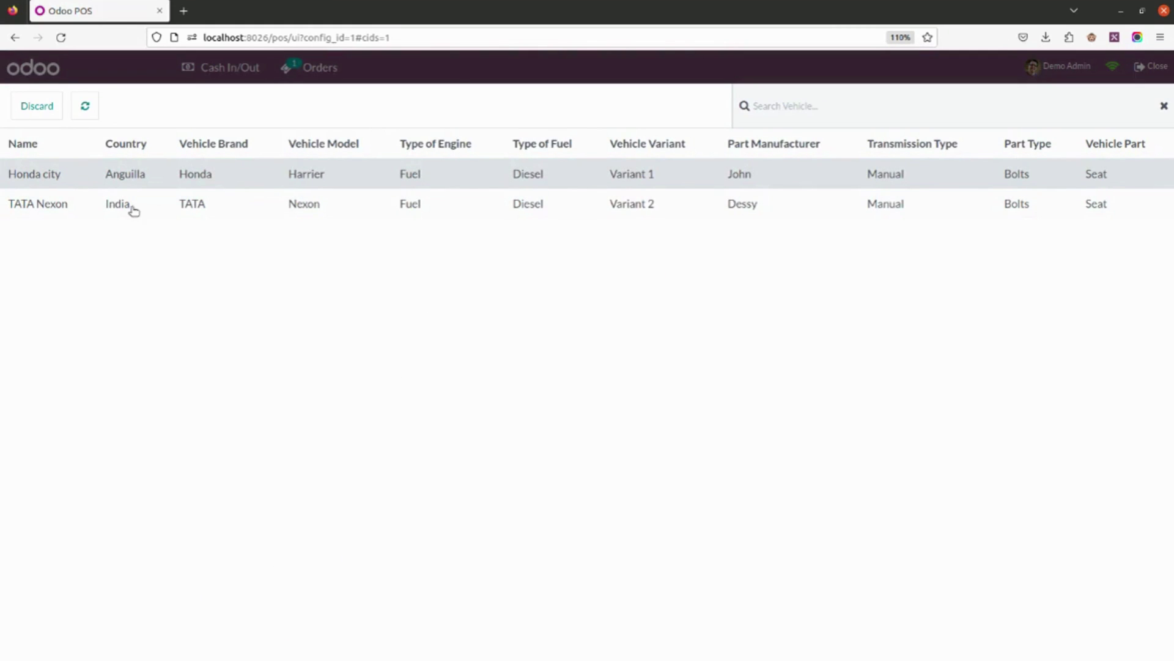
click(284, 212)
click(281, 212)
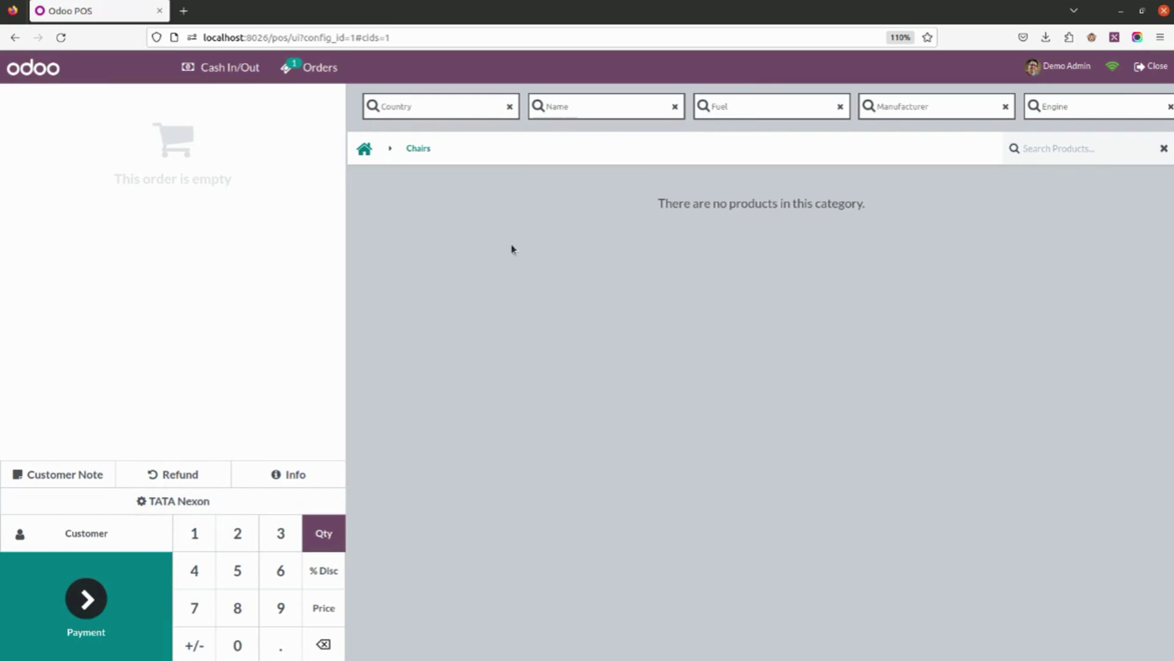
Browse the products of all categories for the Front seat and filter them by the TATA Nexon vehicle again
click(376, 151)
scroll(635, 369, down, 2)
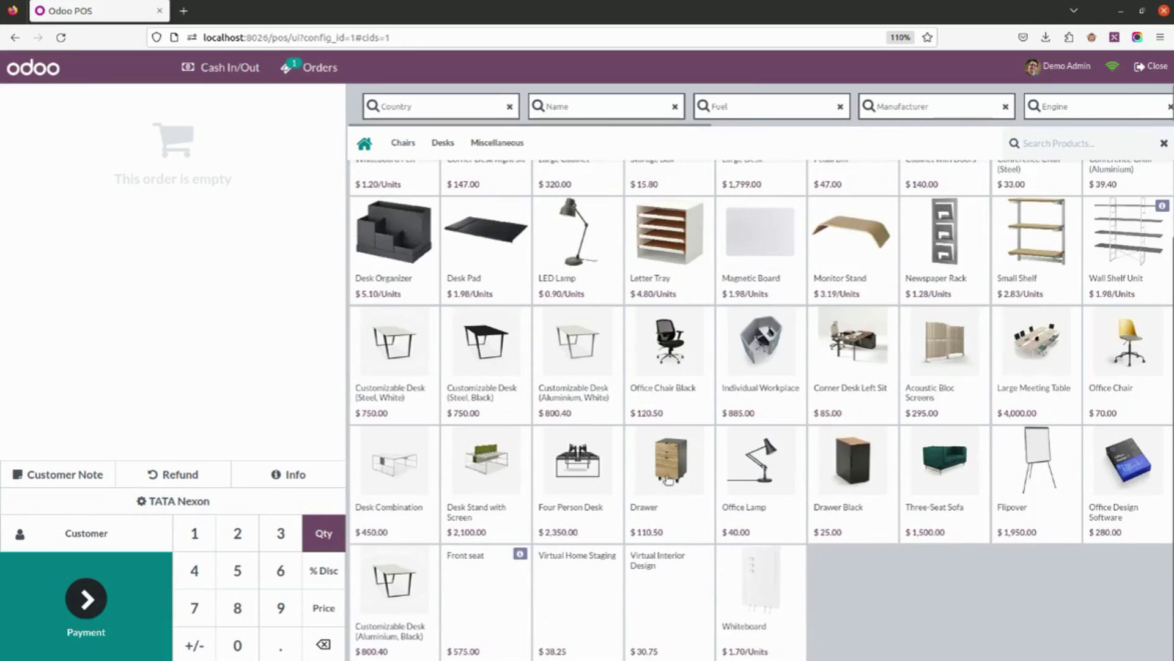
scroll(542, 529, up, 2)
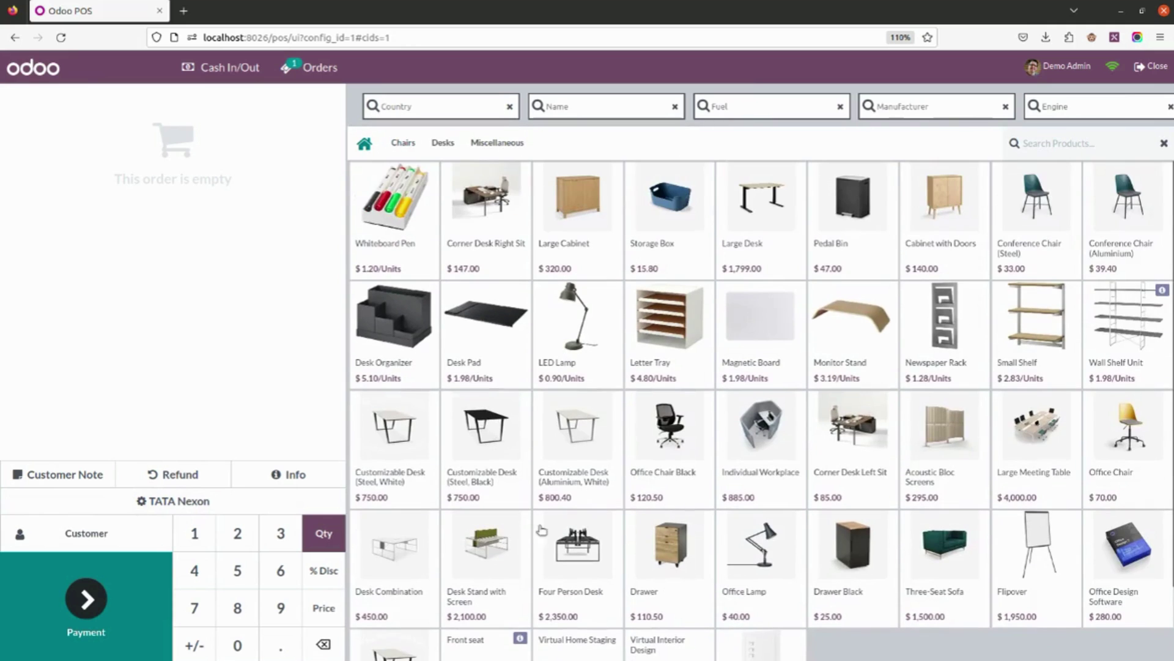
click(490, 143)
click(365, 148)
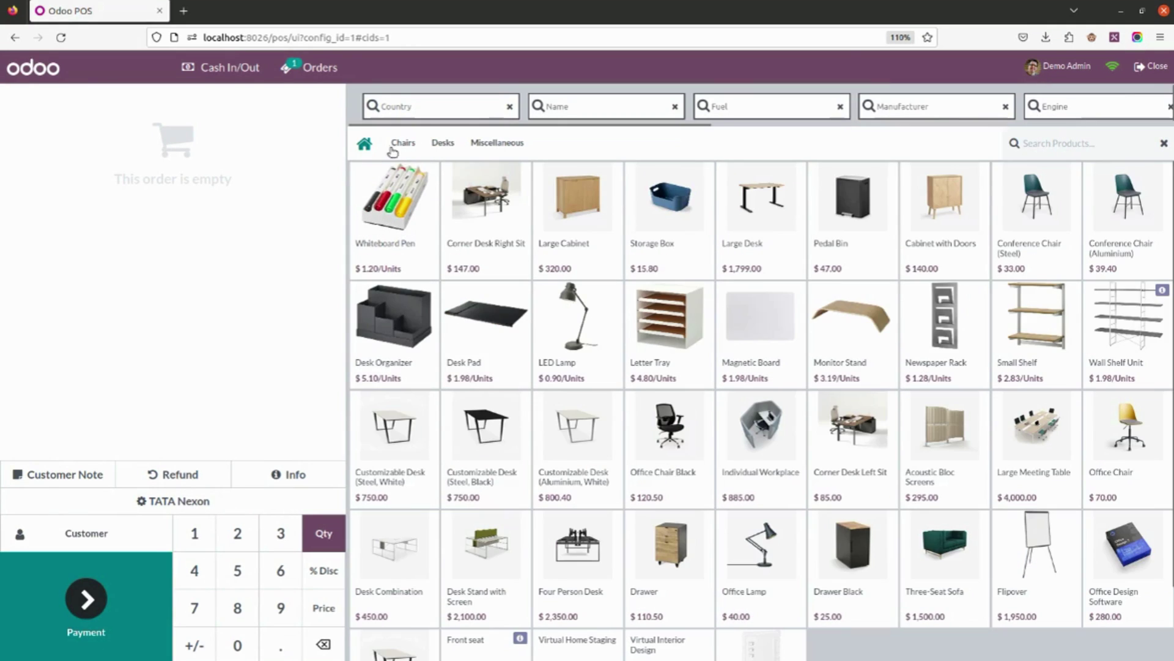
scroll(518, 300, down, 2)
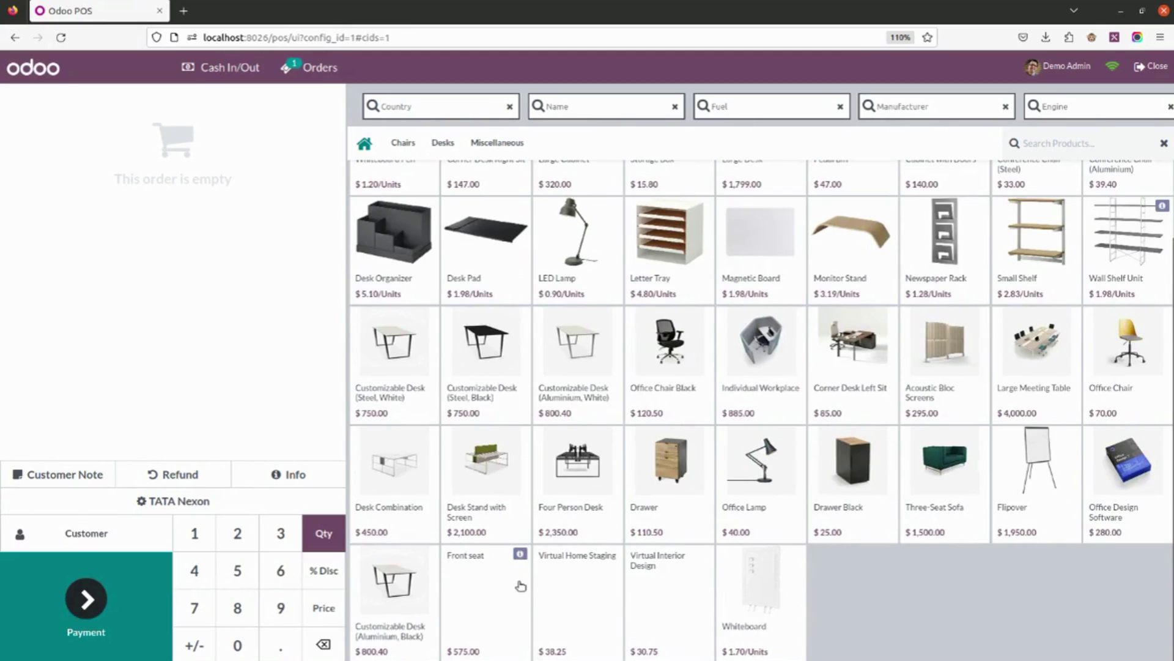
click(189, 503)
click(171, 202)
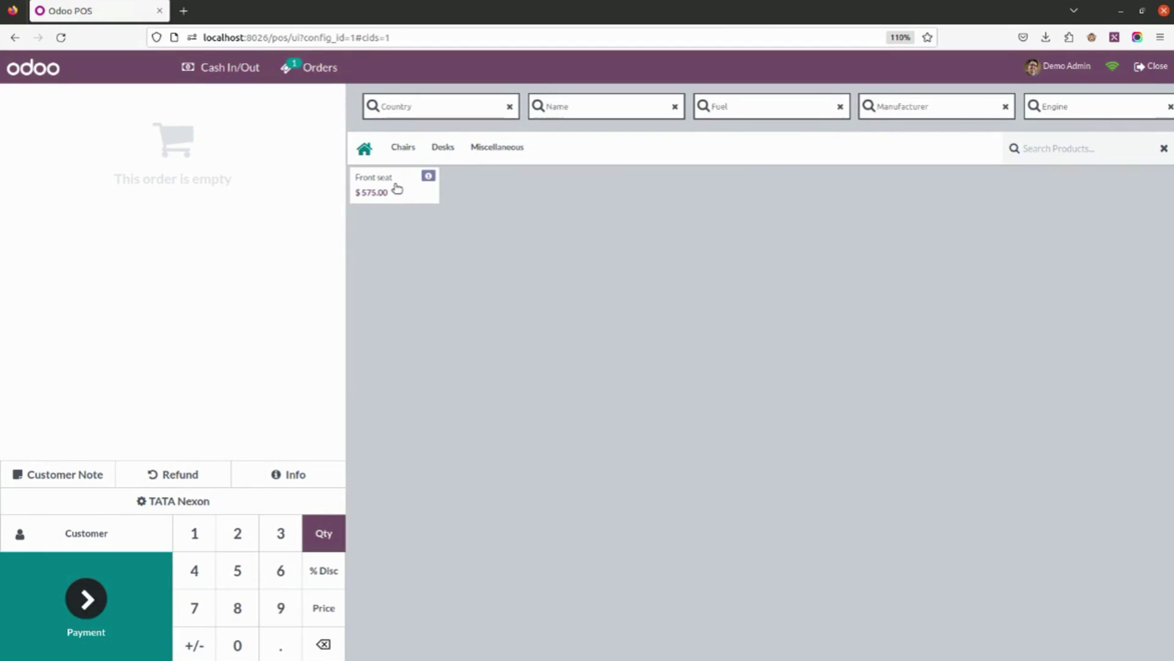
Reset the product view to all categories and search the spare parts by the country "india"
click(364, 153)
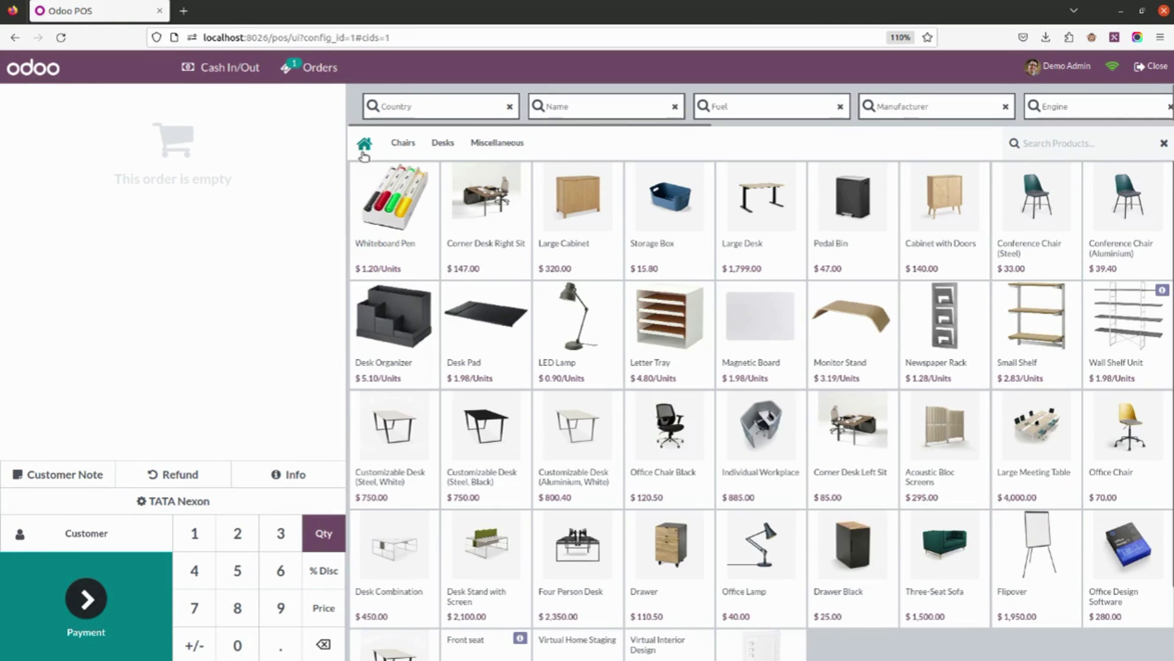
click(446, 107)
text(india)
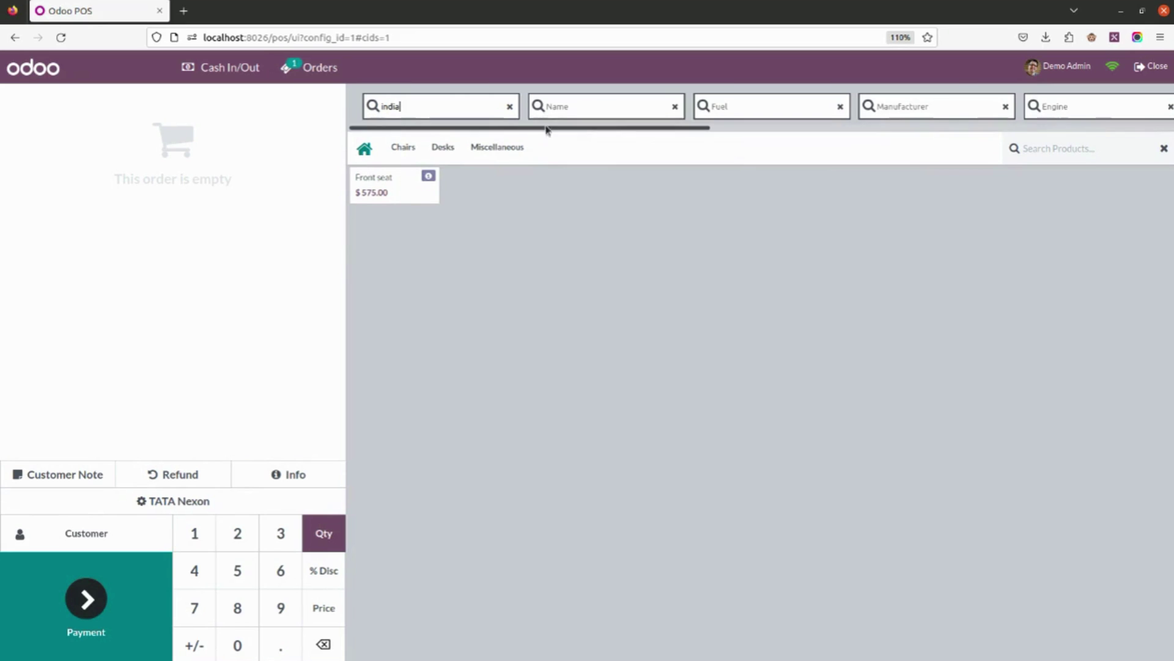
drag(517, 126, 448, 190)
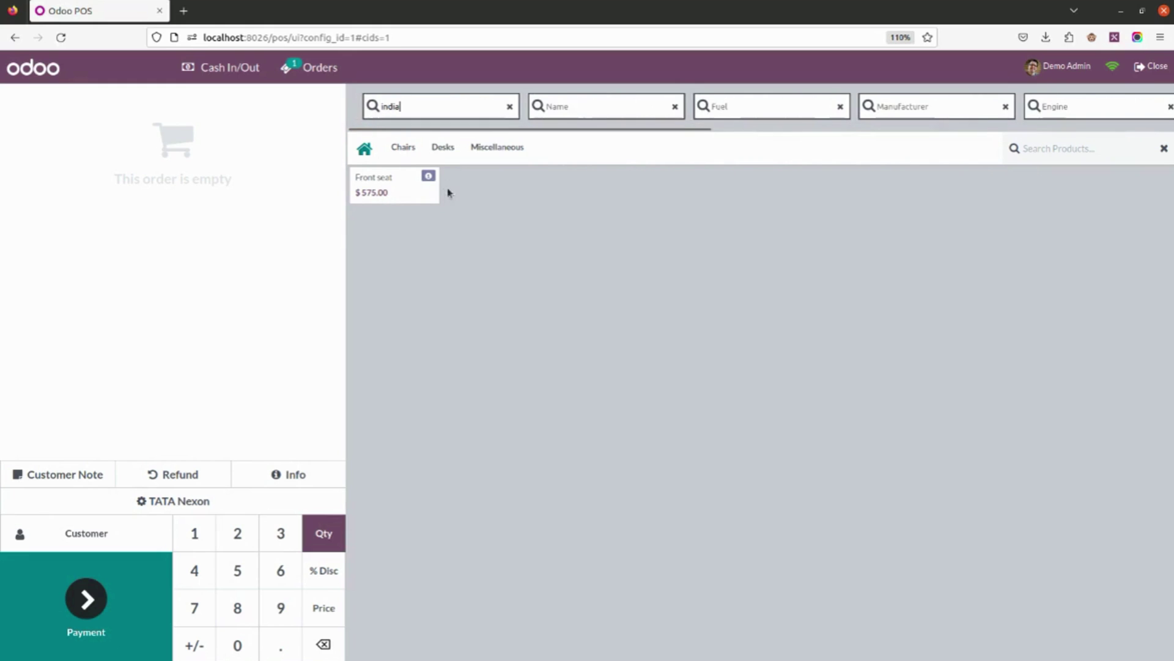
Add the Front seat to the order, validate its payment with the Bank method and start a new order
click(398, 191)
click(85, 598)
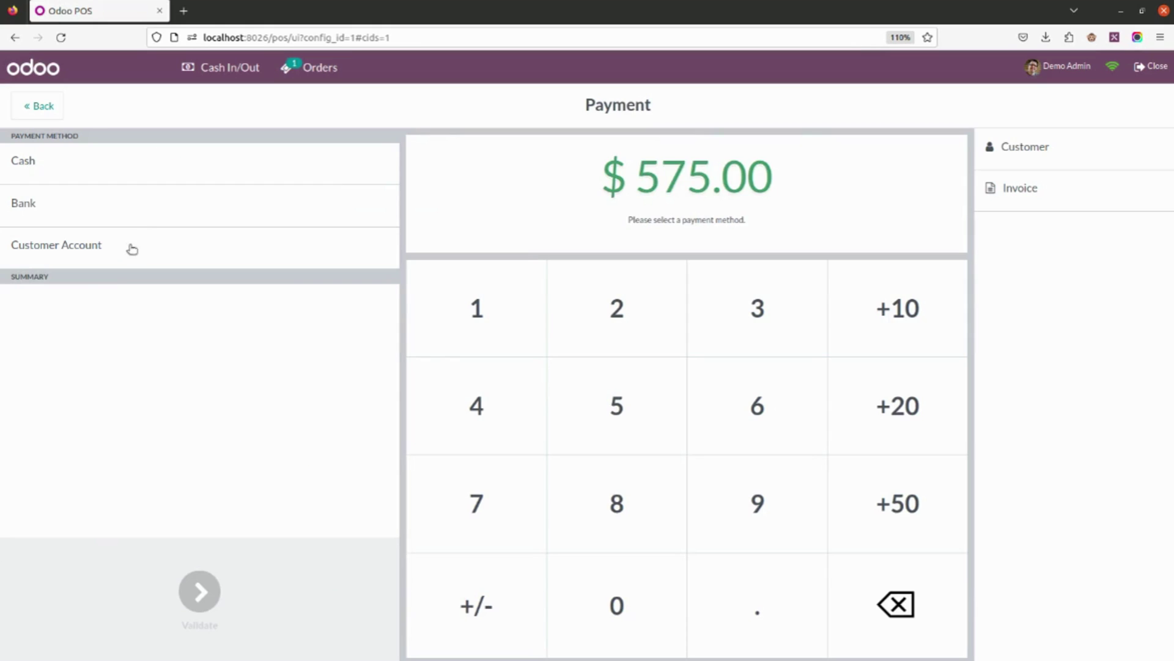
click(140, 211)
click(199, 592)
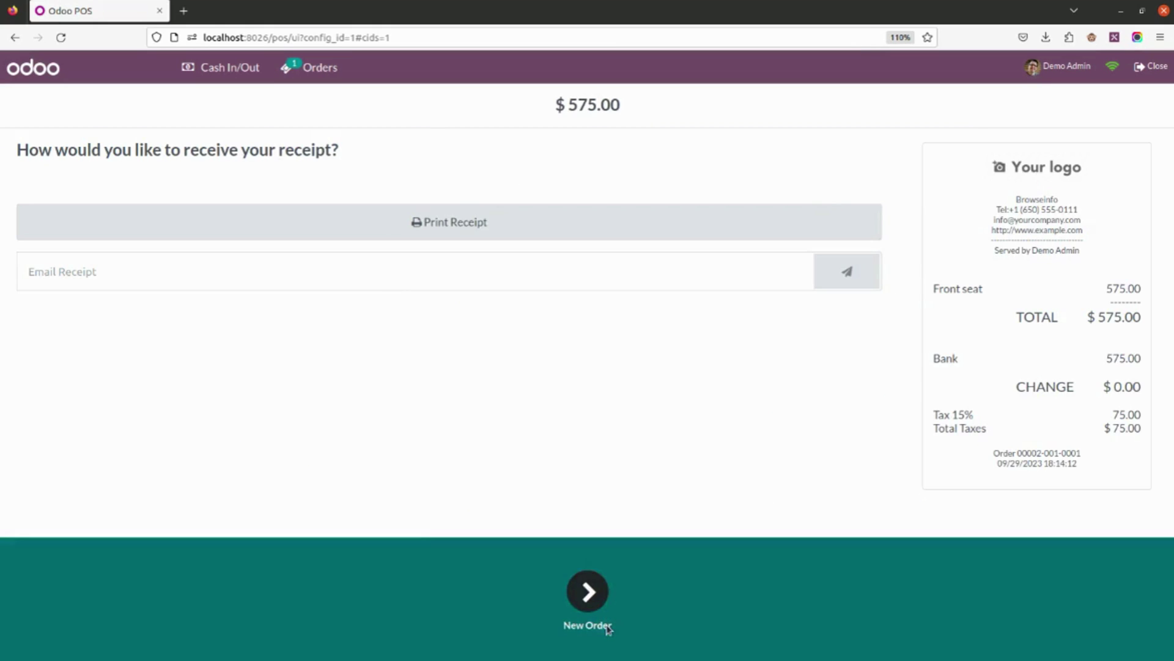
click(584, 593)
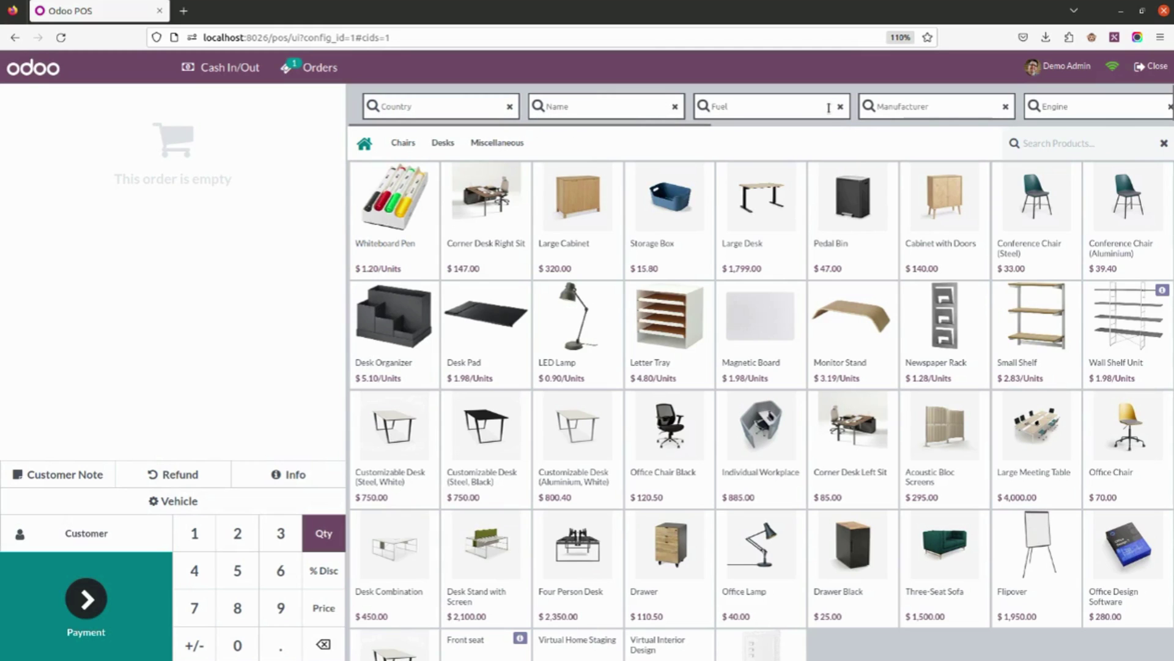
Close the POS session and open the Front seat order from the backend's Orders list
click(1154, 68)
click(380, 515)
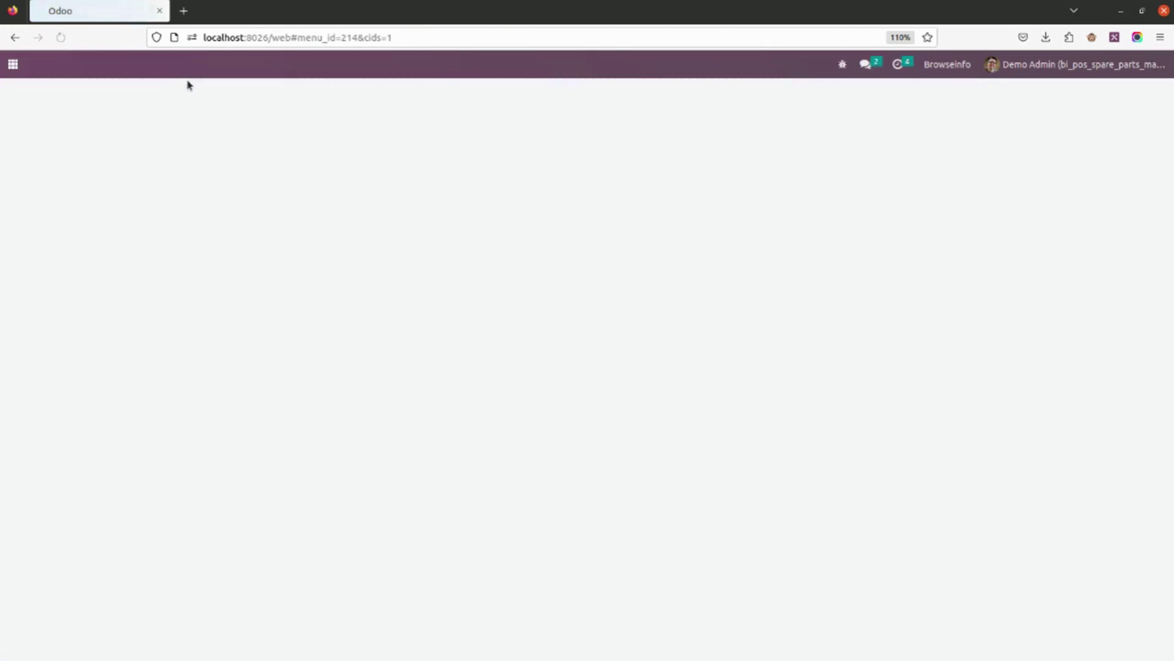
click(184, 64)
click(189, 93)
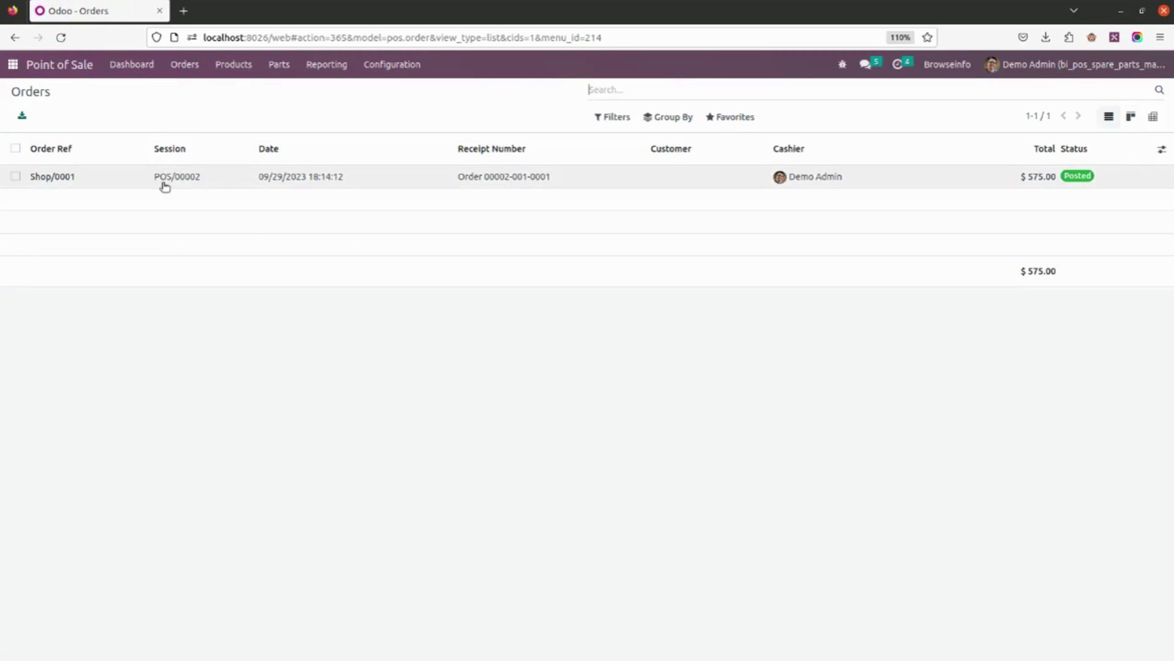
click(296, 176)
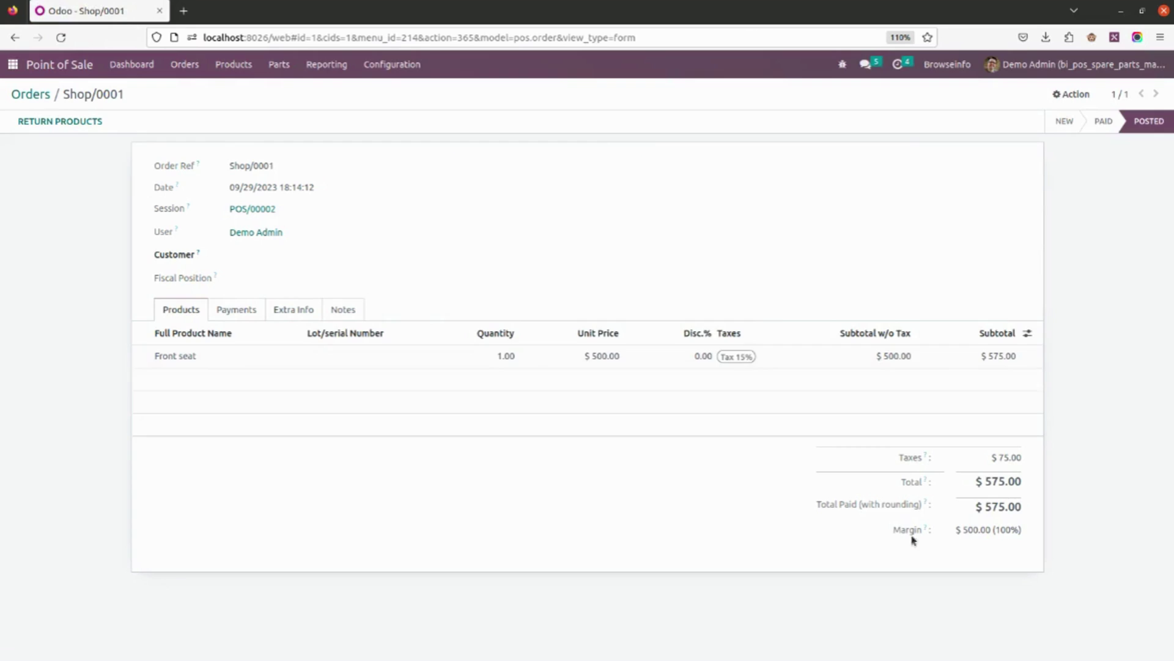
In the Point of Sale settings, disable Search For All Fields, enable only Fuel Type as search field and save
click(42, 94)
click(410, 71)
click(412, 96)
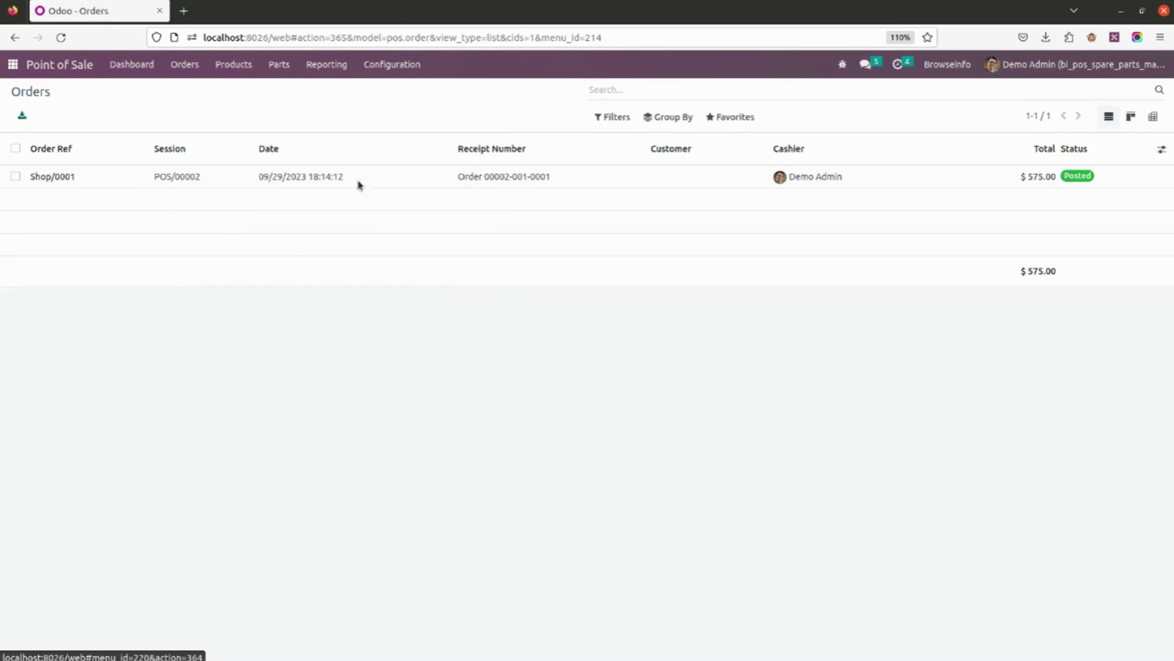
click(187, 443)
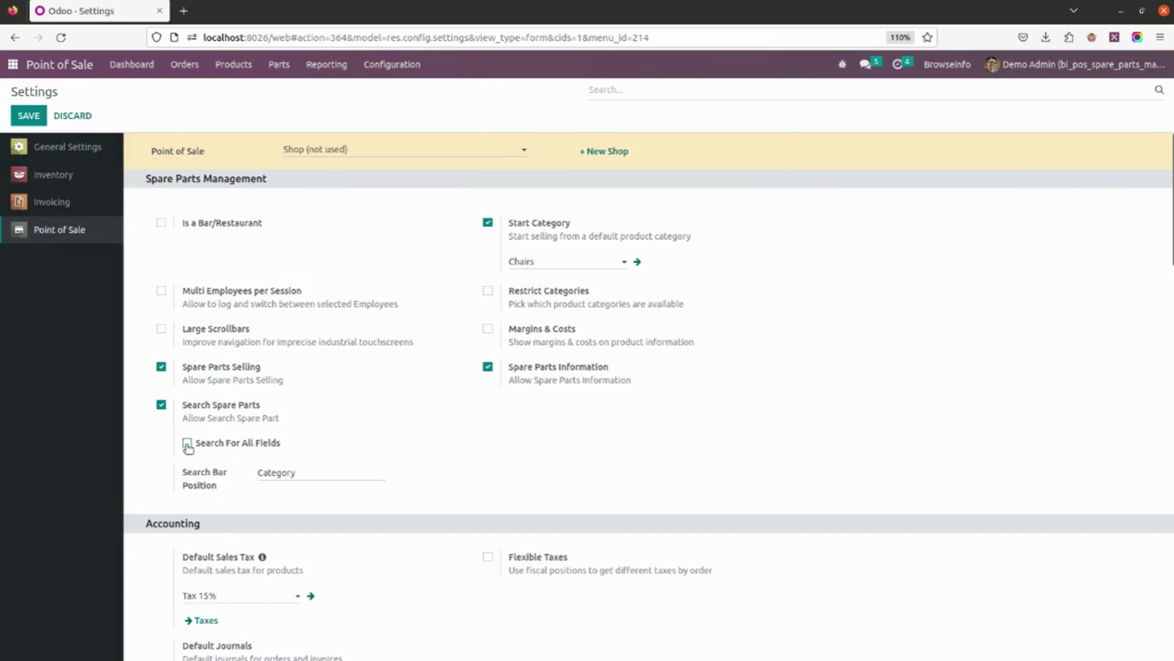
scroll(327, 450, down, 3)
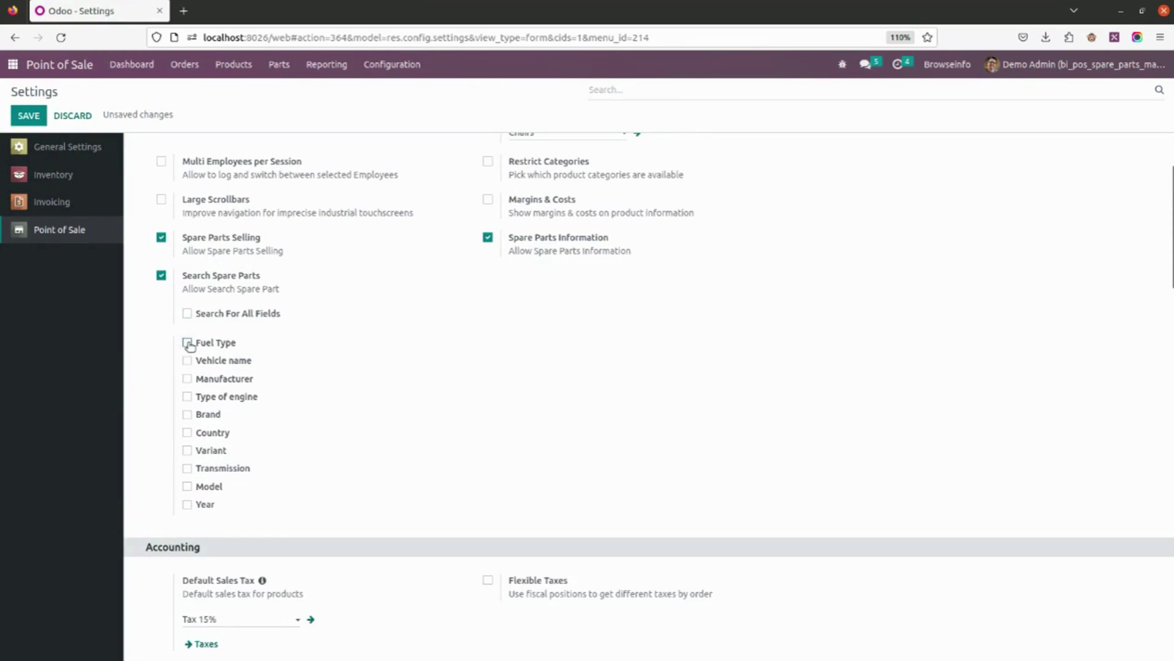
click(188, 342)
click(28, 116)
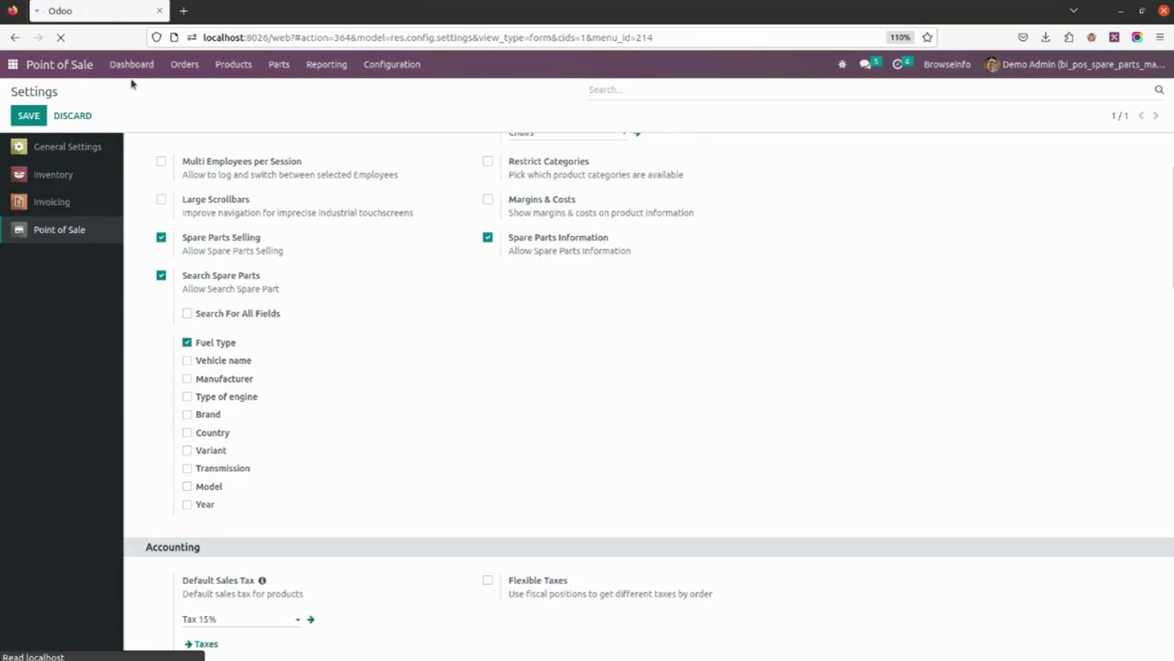
Start another Shop session from the Point of Sale dashboard with the default opening cash
click(135, 64)
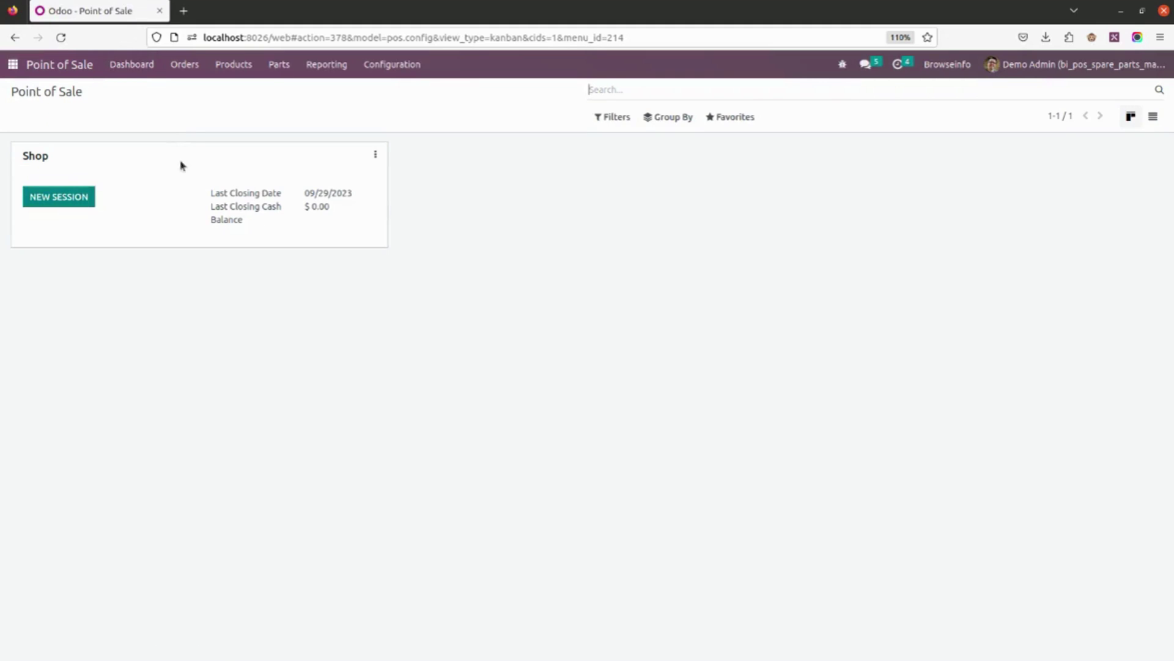
click(70, 201)
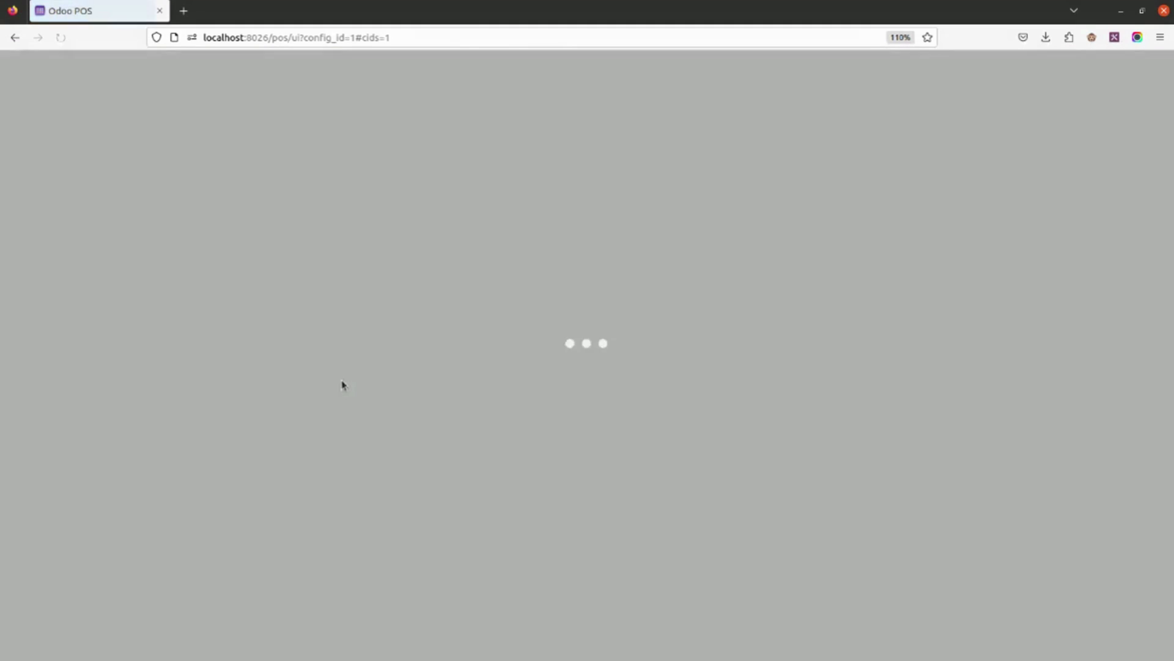
click(679, 506)
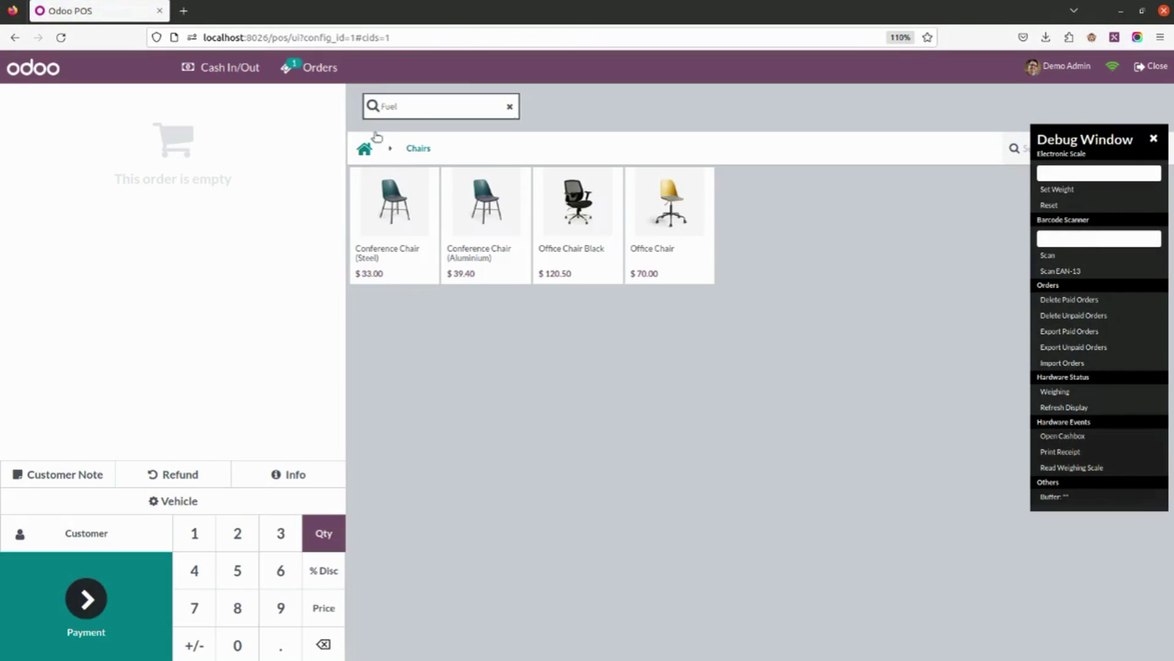
Search the products of all categories by fuel with "die" and "pet", and clear the search
click(366, 148)
click(413, 106)
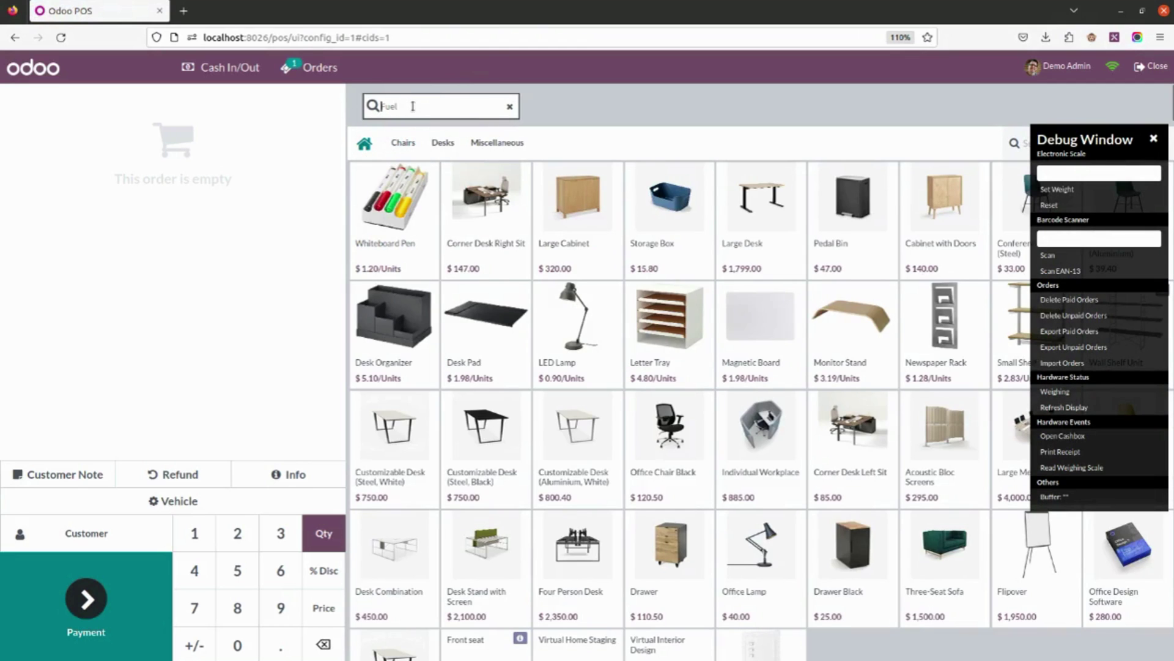
text(die)
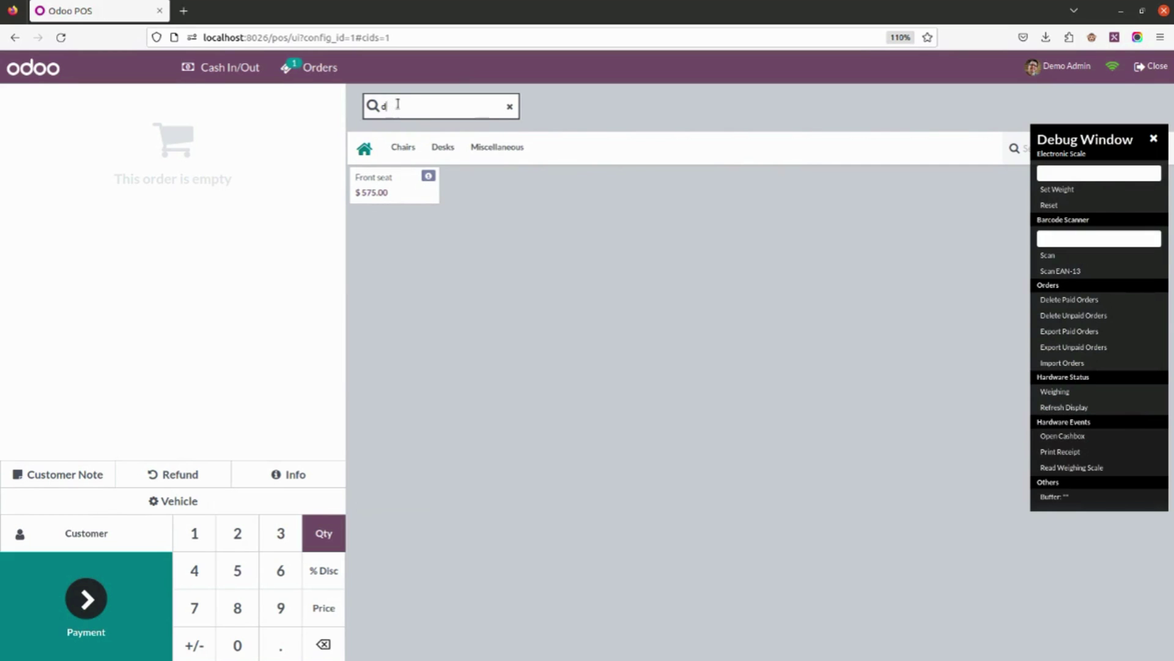
key(BackSpace)
text(pet)
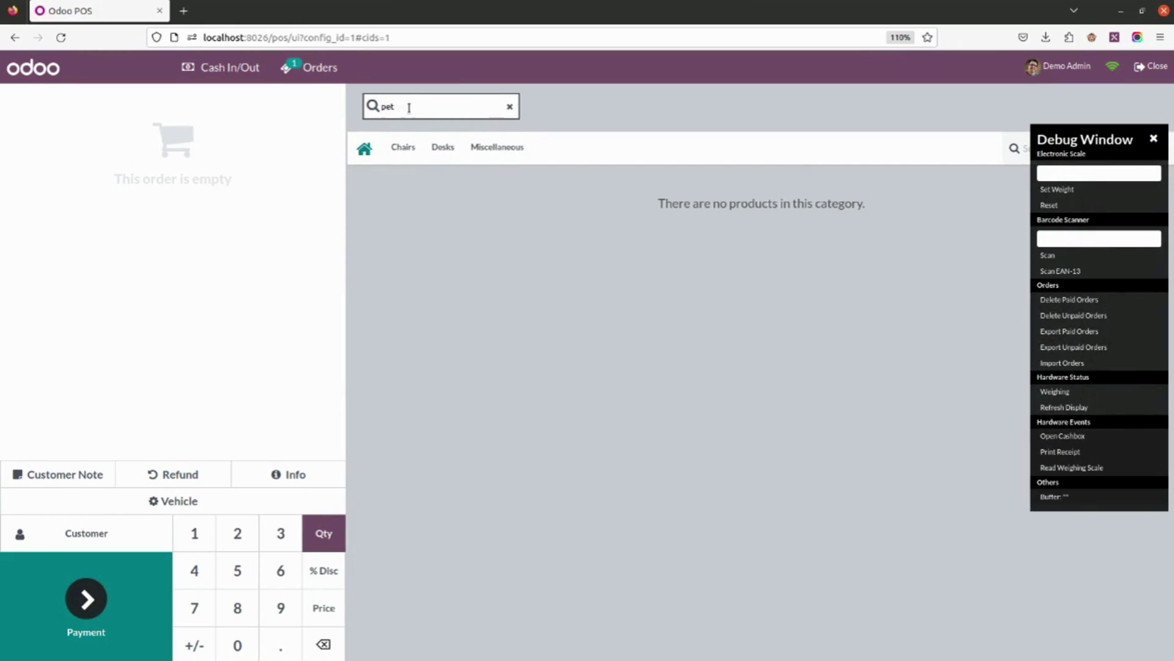
drag(409, 108, 367, 114)
key(BackSpace)
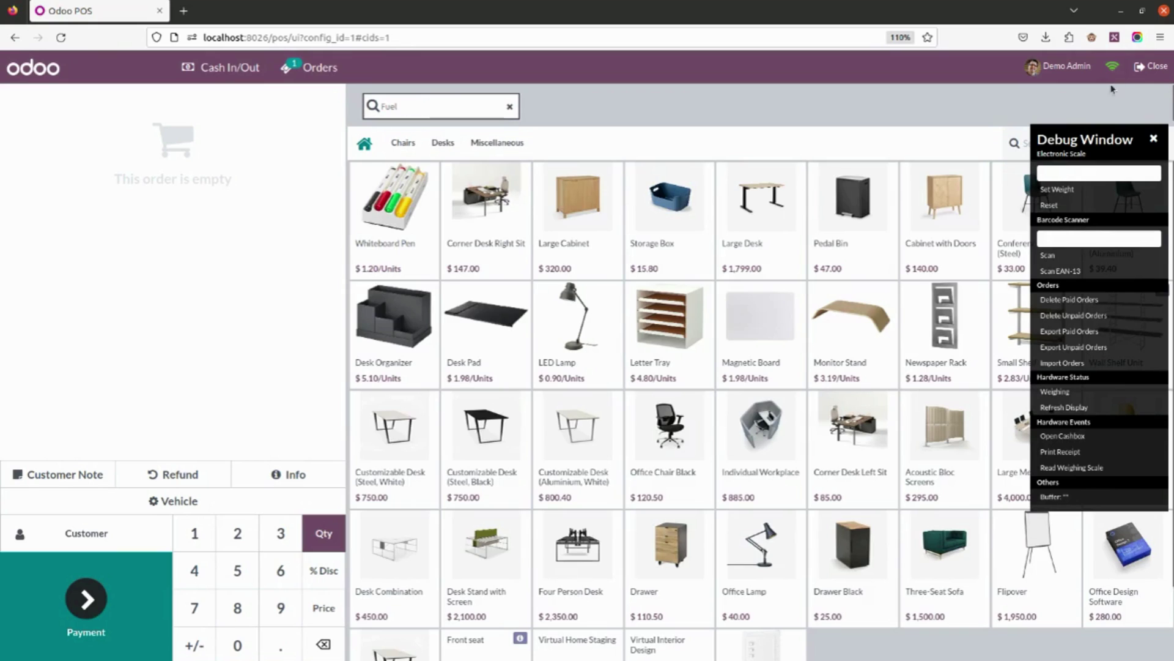
Dismiss the debug window, close the POS session and return to the home screen with all apps
click(1156, 136)
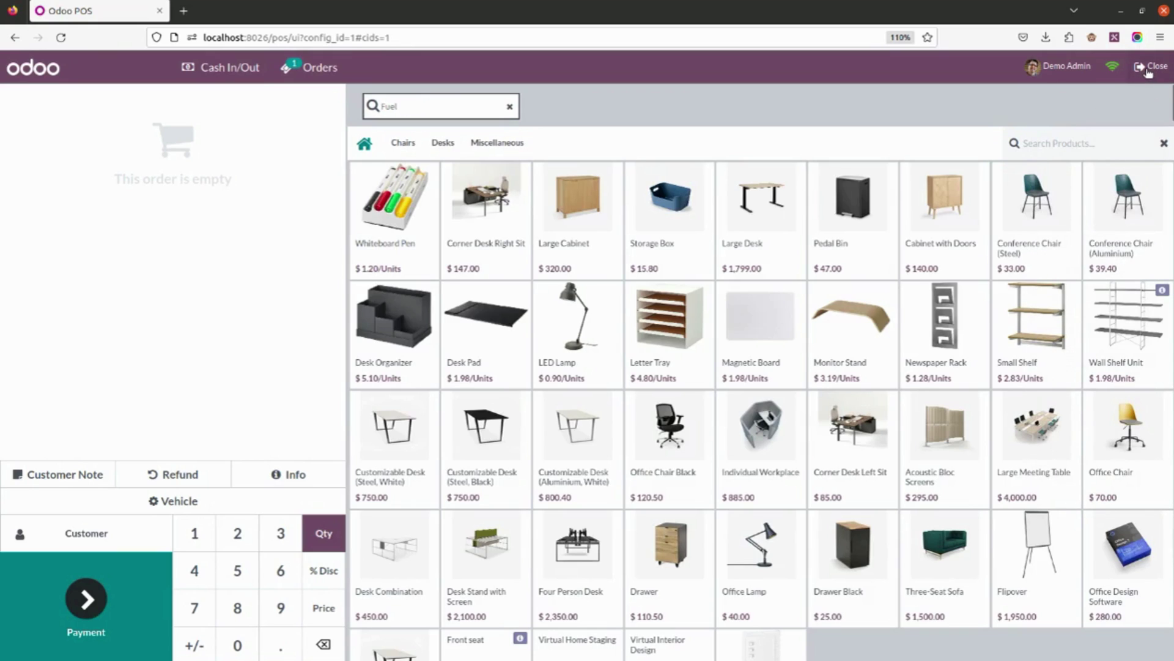
click(1149, 73)
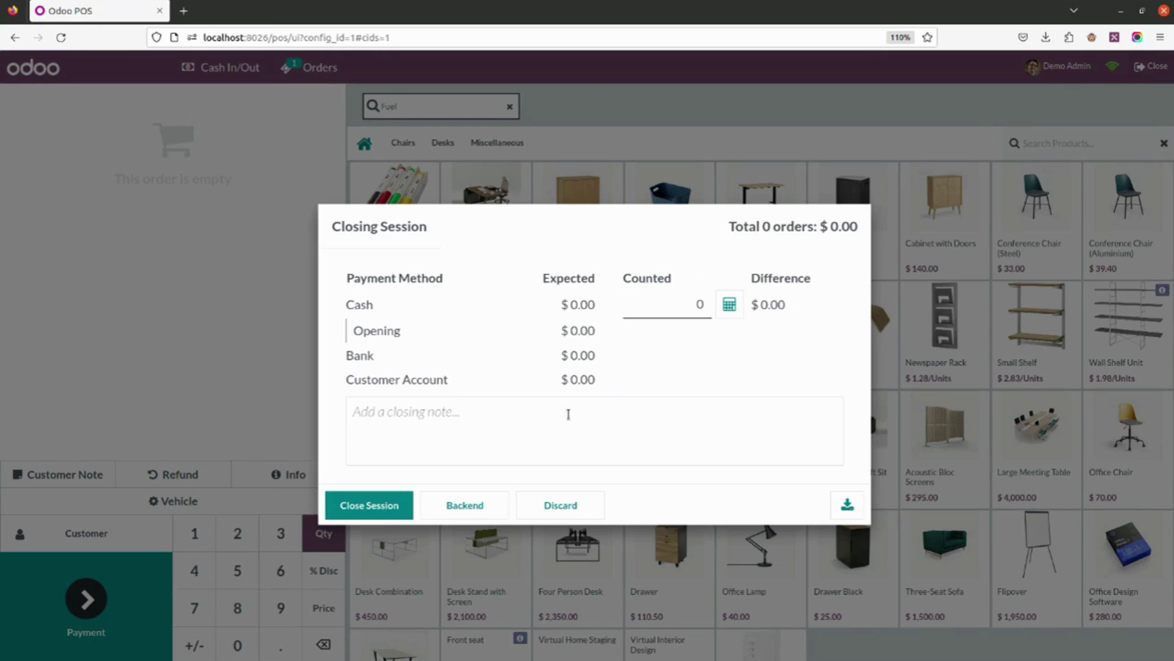
click(386, 505)
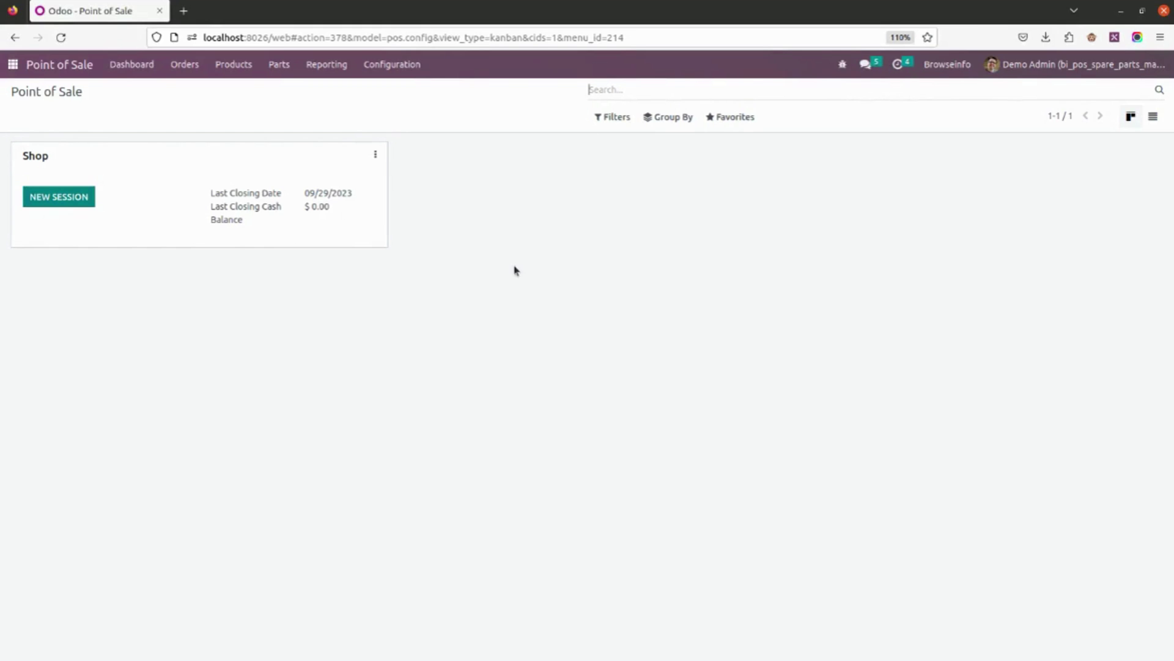
click(13, 65)
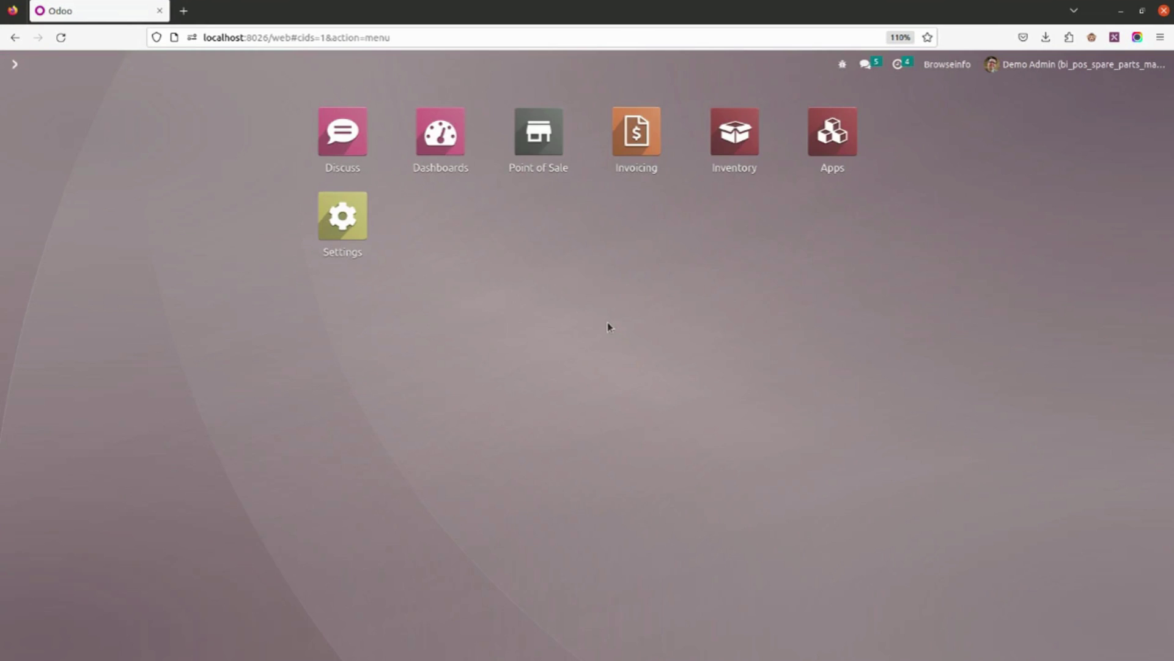